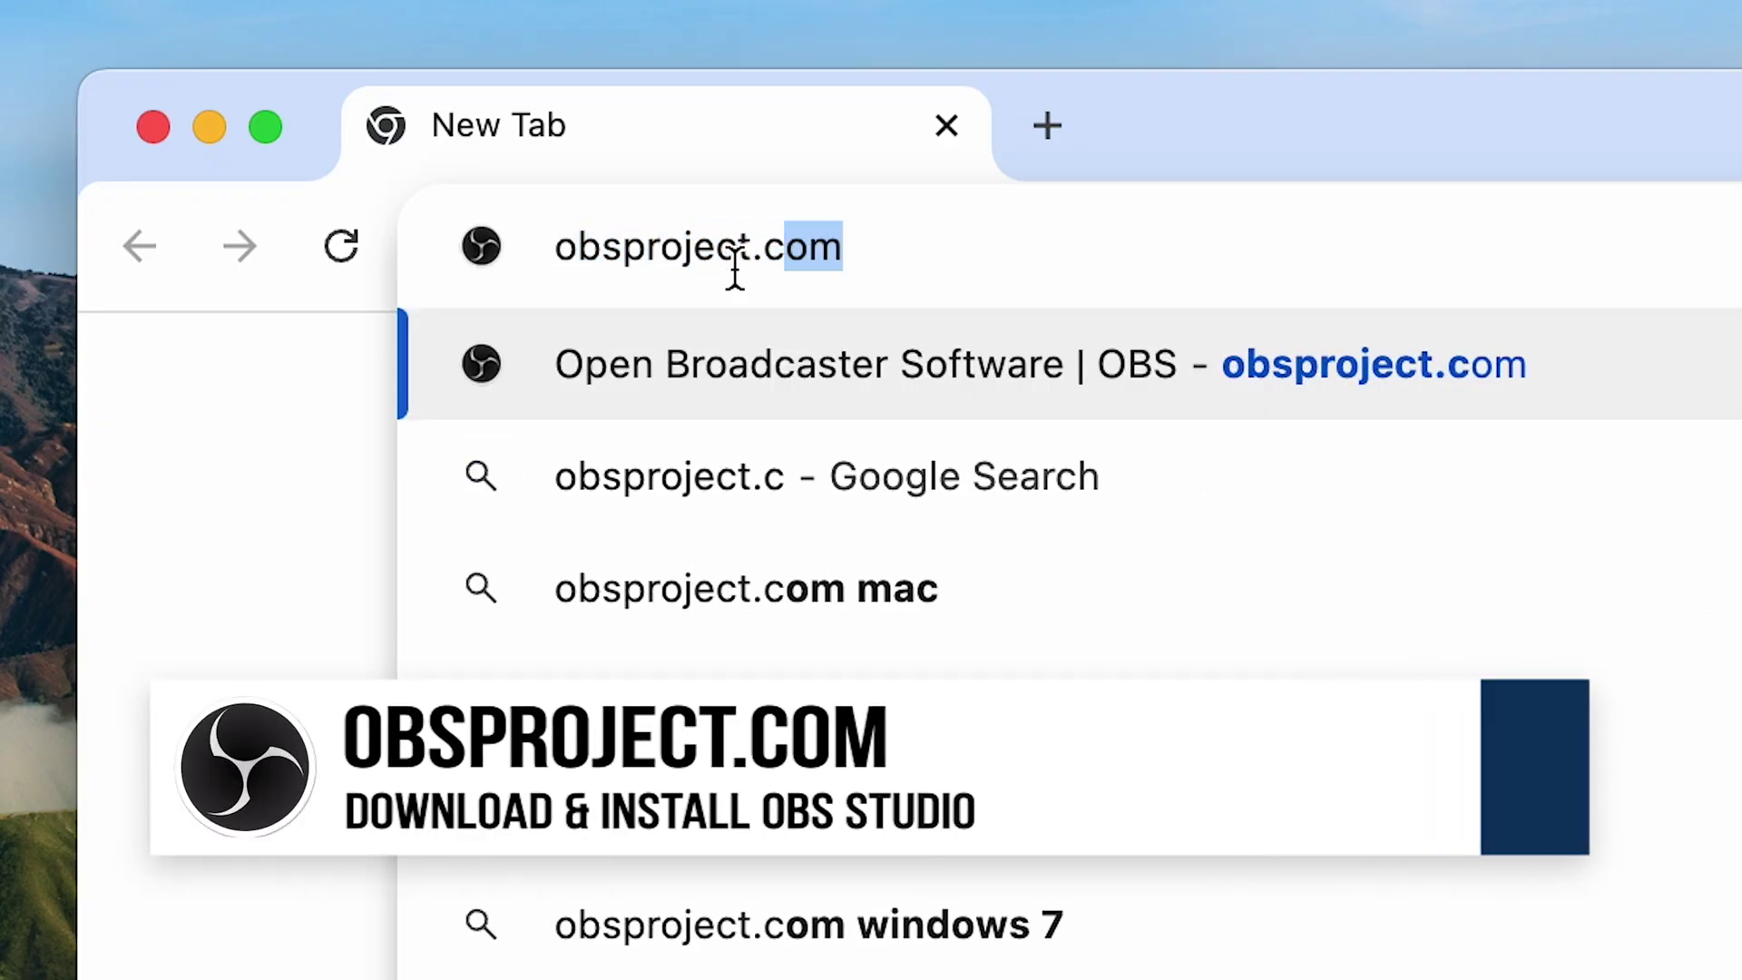
# - Load obsproject.com and download the macOS Apple Silicon build of OBS Studio
pyautogui.press('Return')
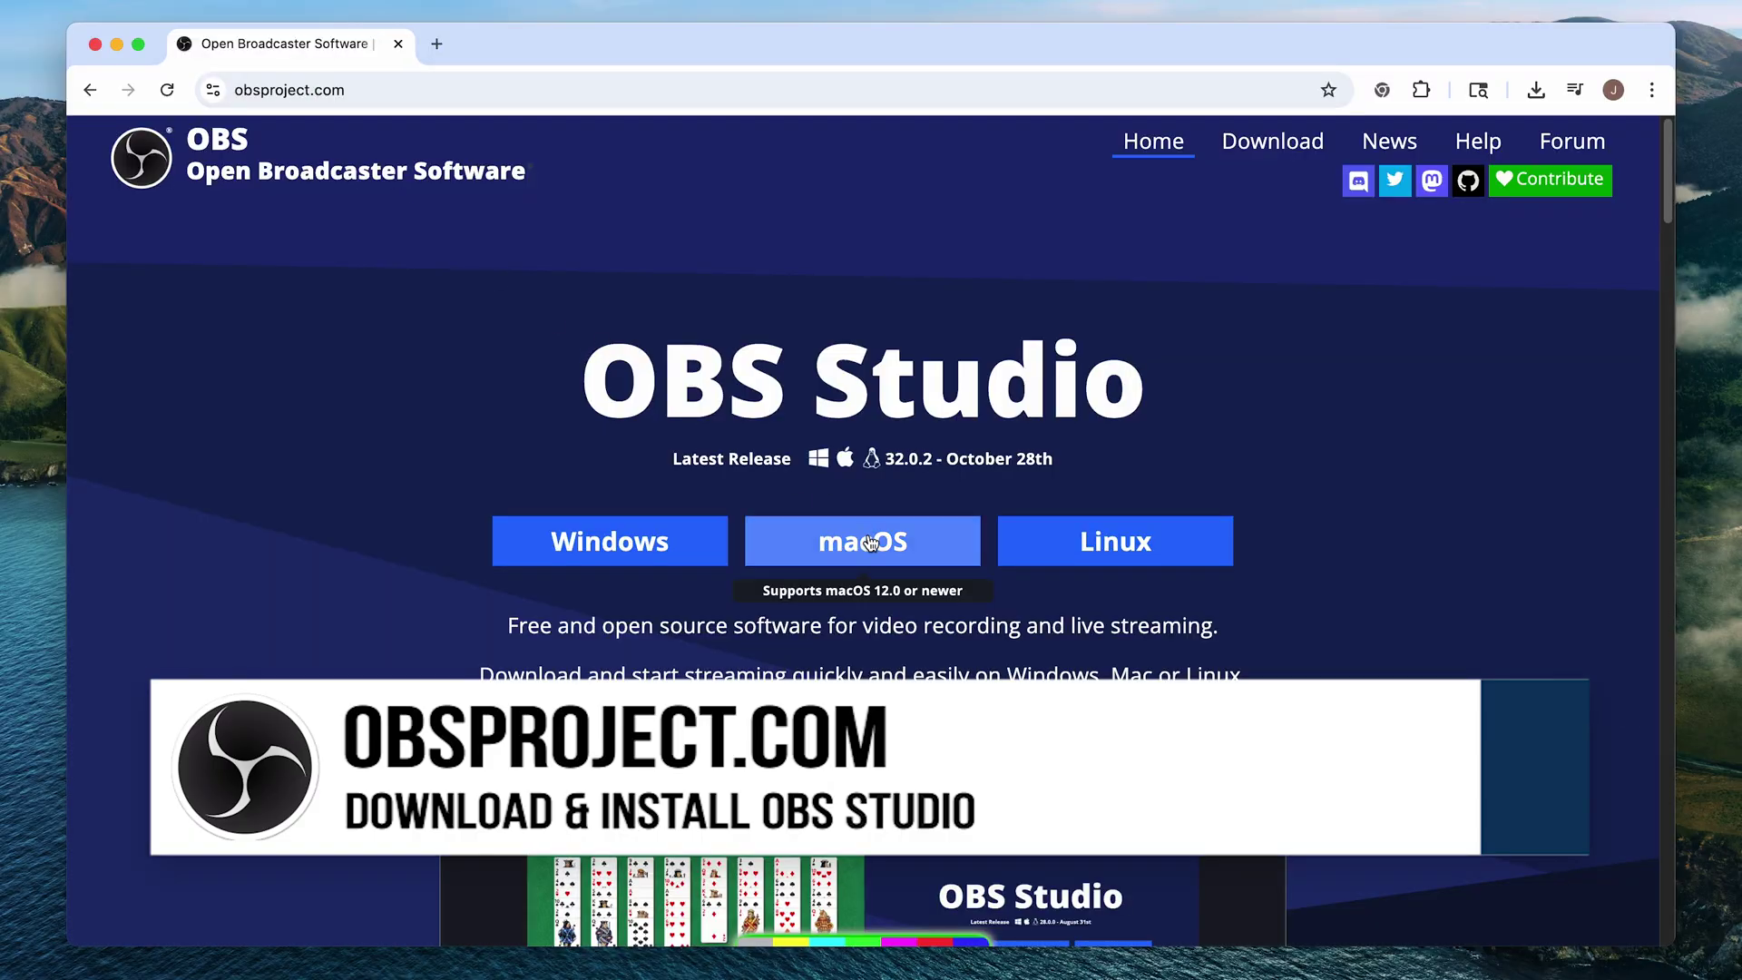
pyautogui.click(869, 542)
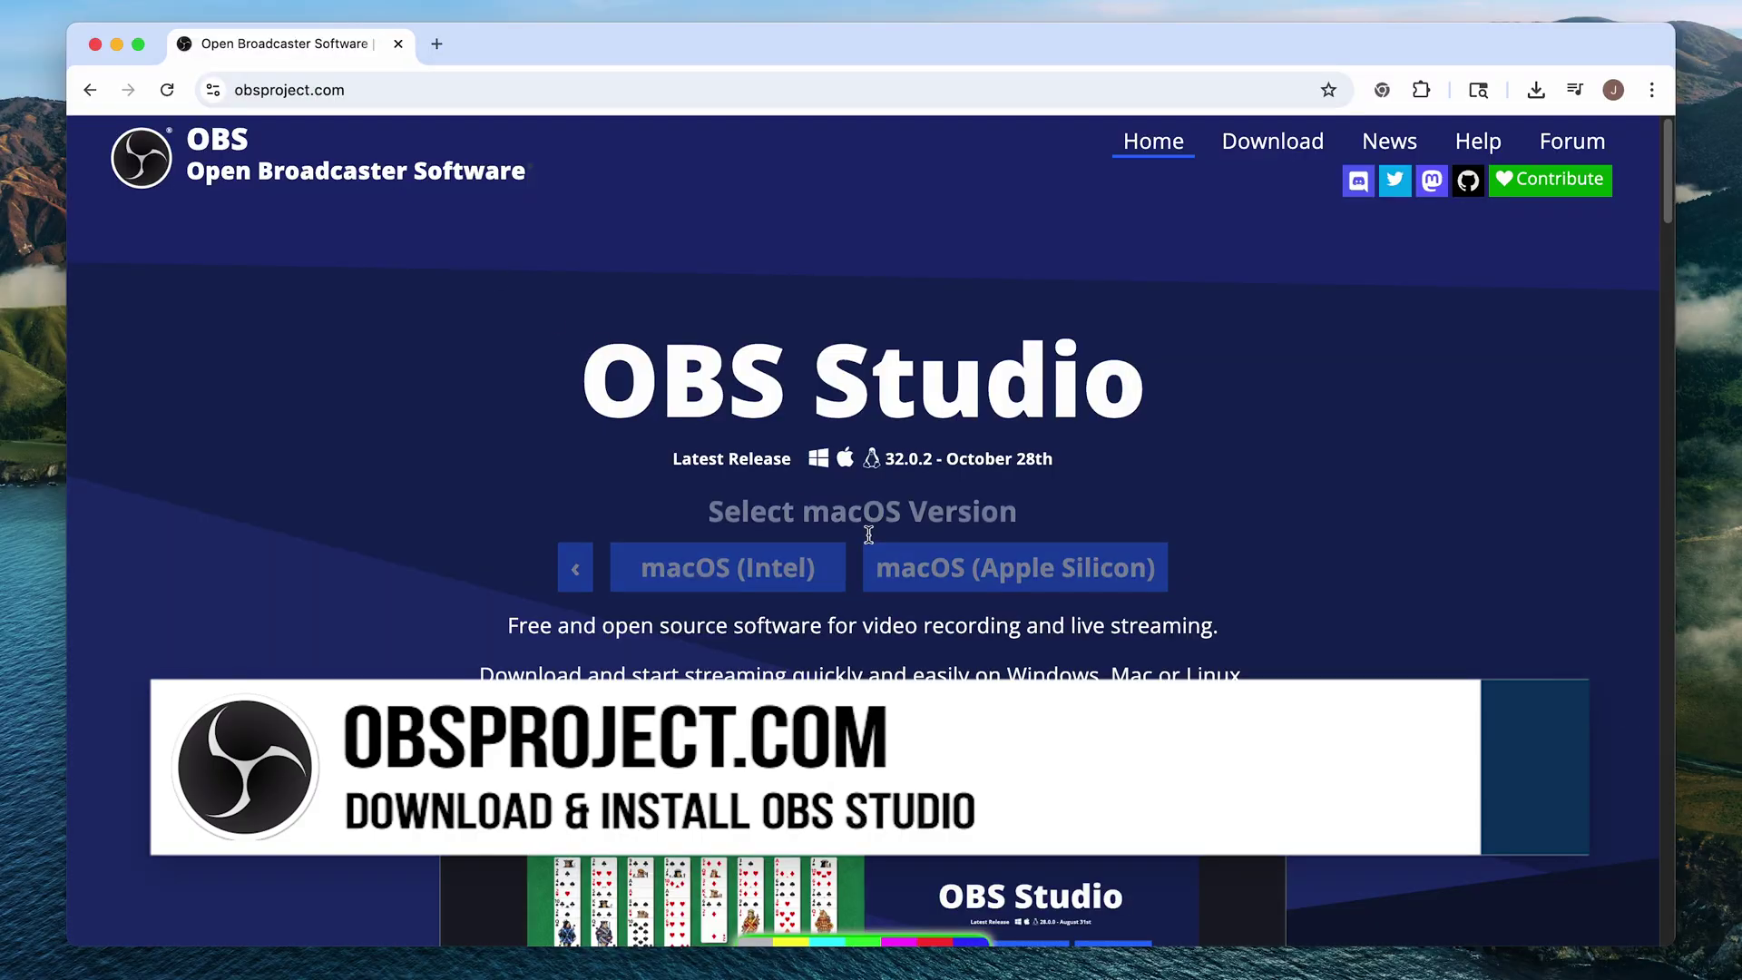
pyautogui.click(951, 555)
# - Launch OBS Studio through Spotlight by searching 'obs'
pyautogui.press('super+space')
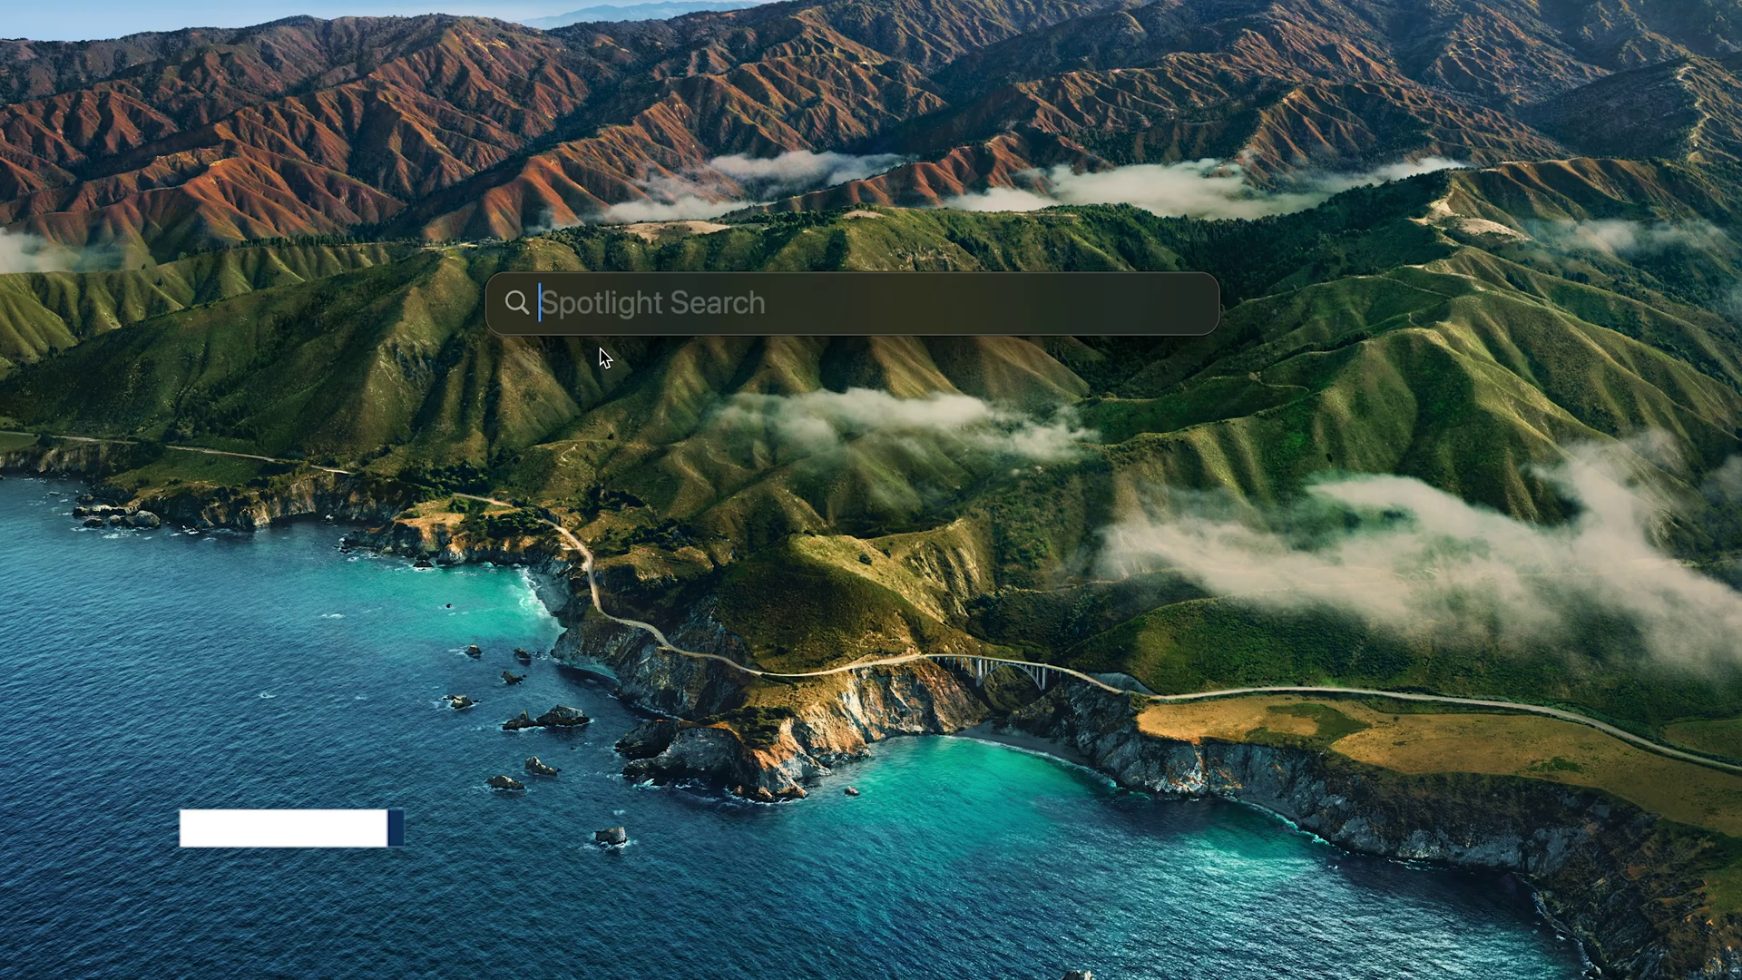
pyautogui.write('obs')
pyautogui.press('Return')
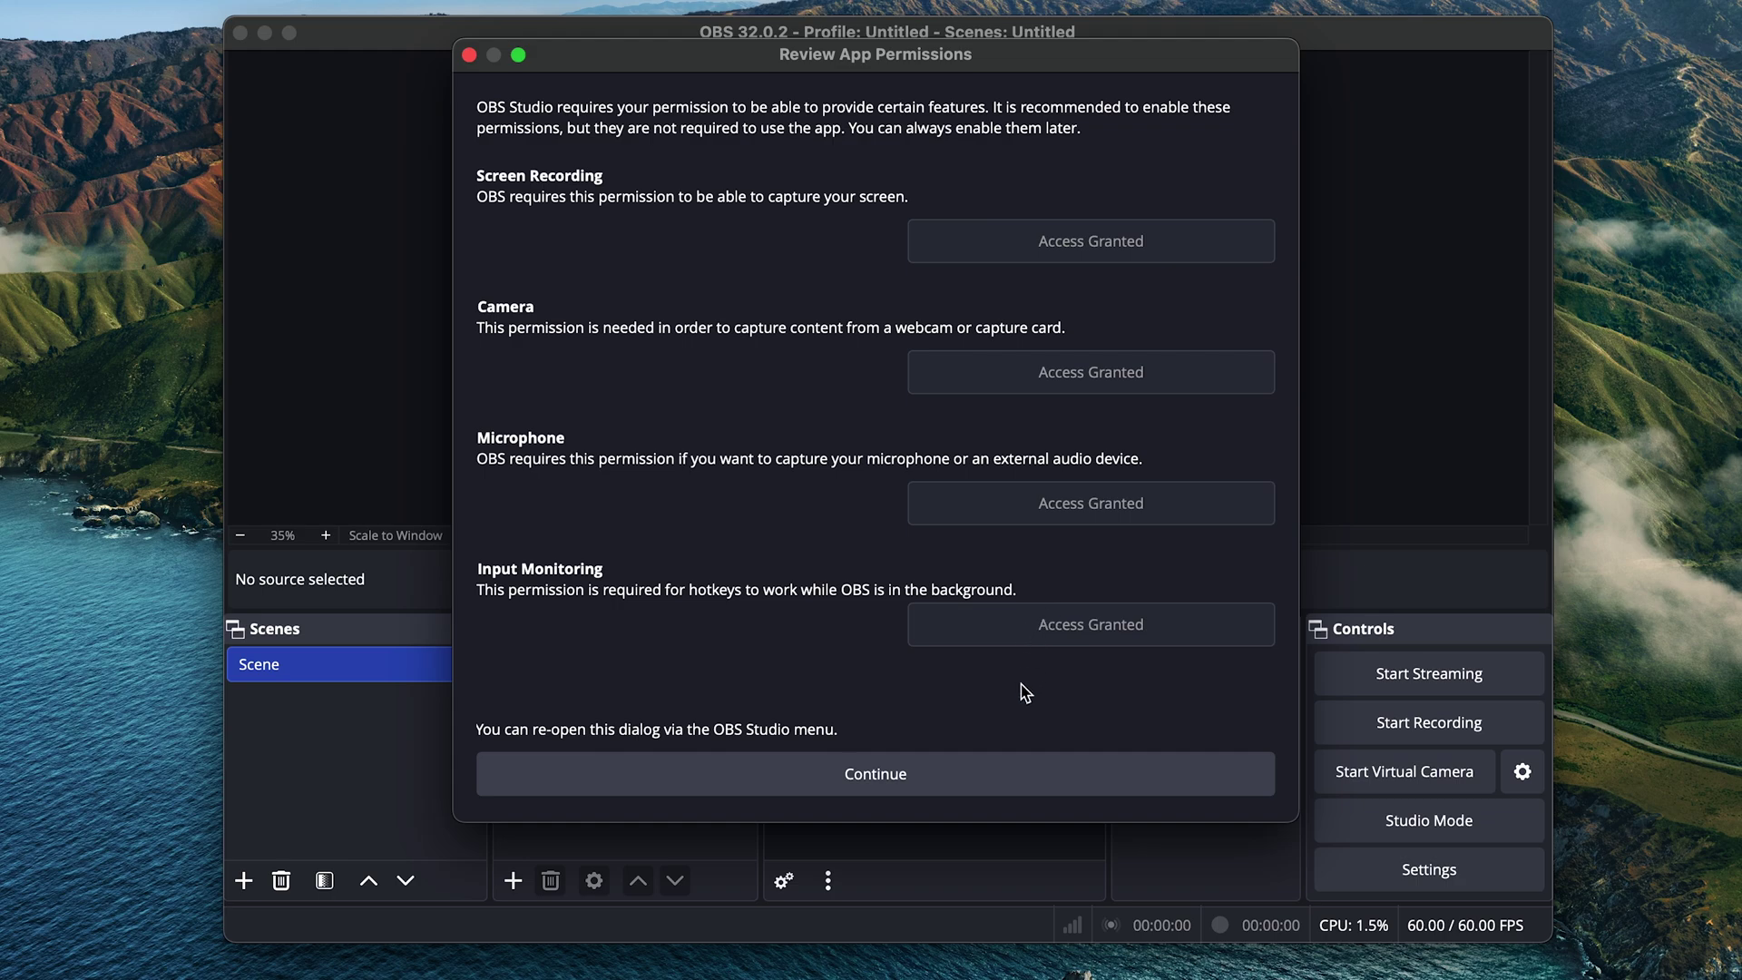
# - Close the permissions review with all access granted and open OBS Settings from the OBS menu
pyautogui.click(935, 778)
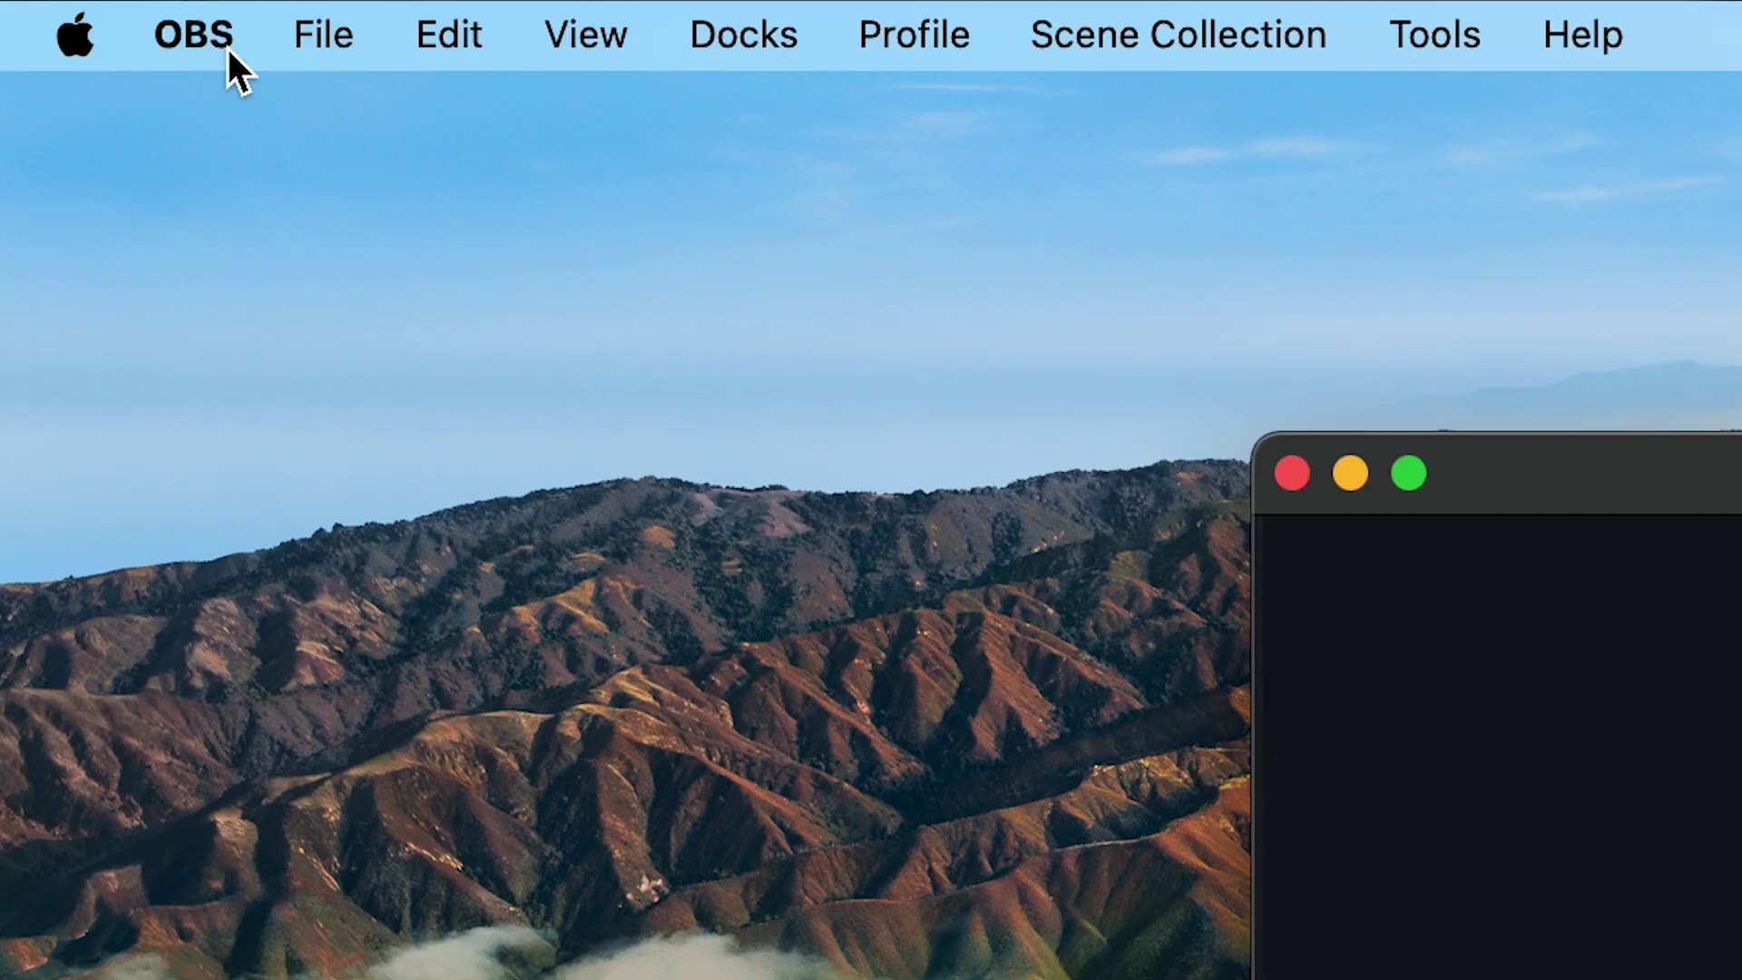
pyautogui.click(186, 32)
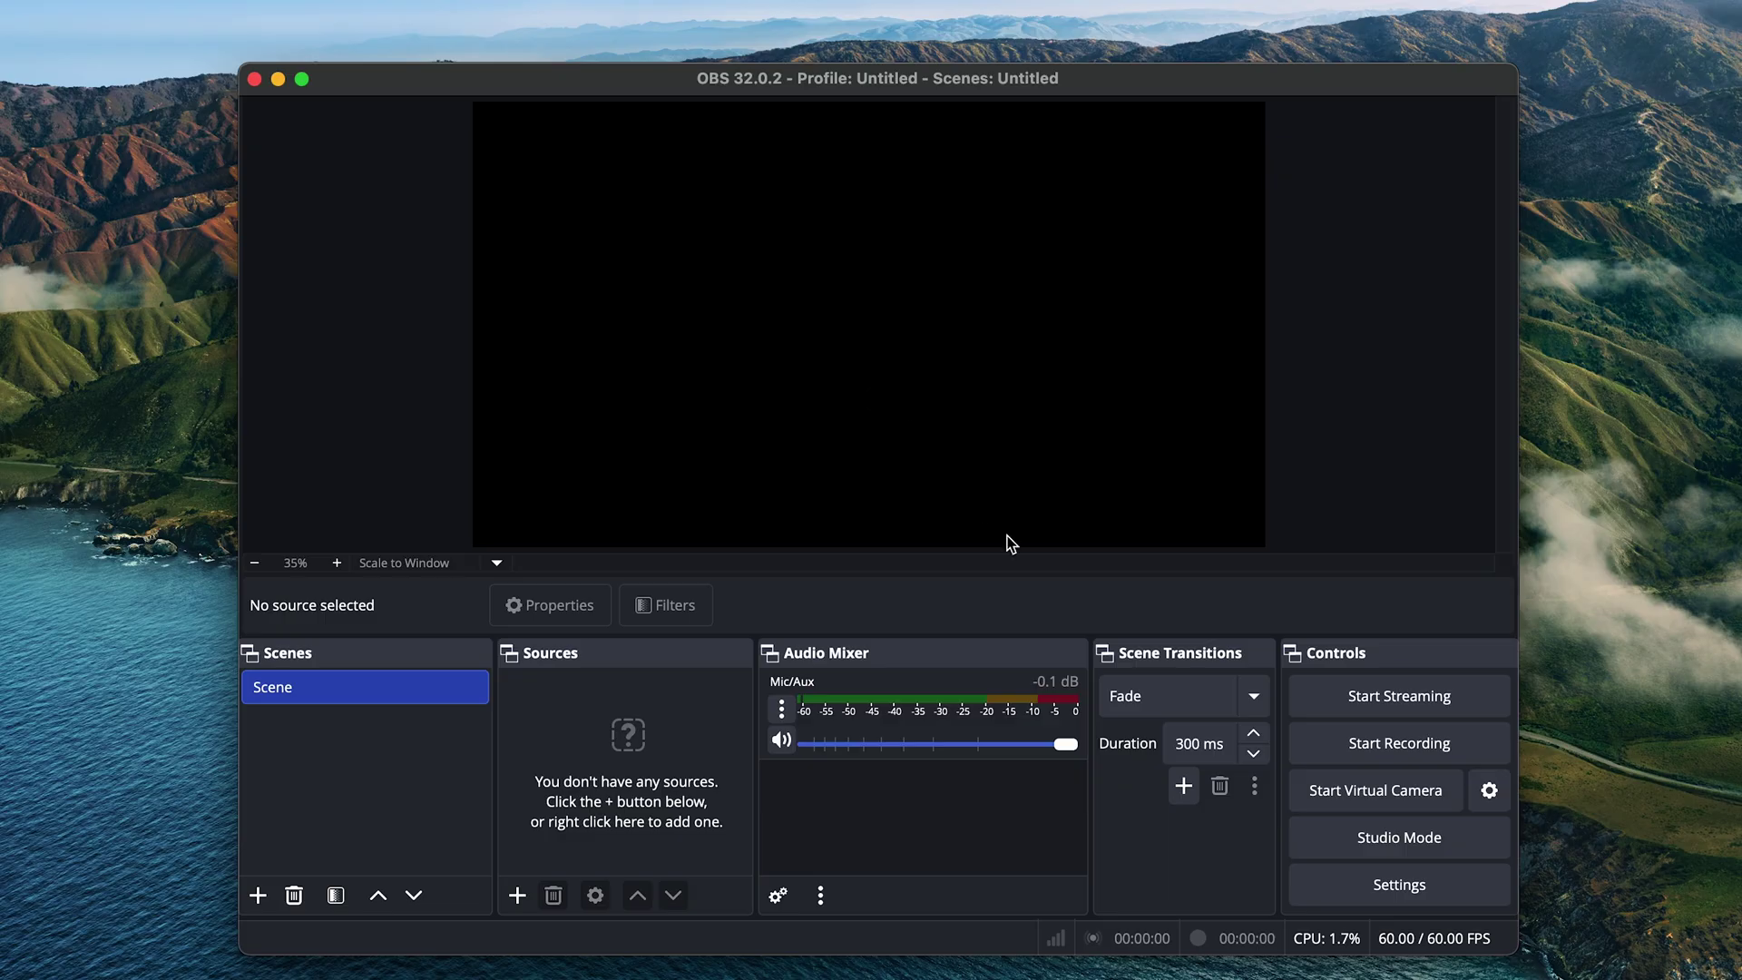
pyautogui.click(1438, 887)
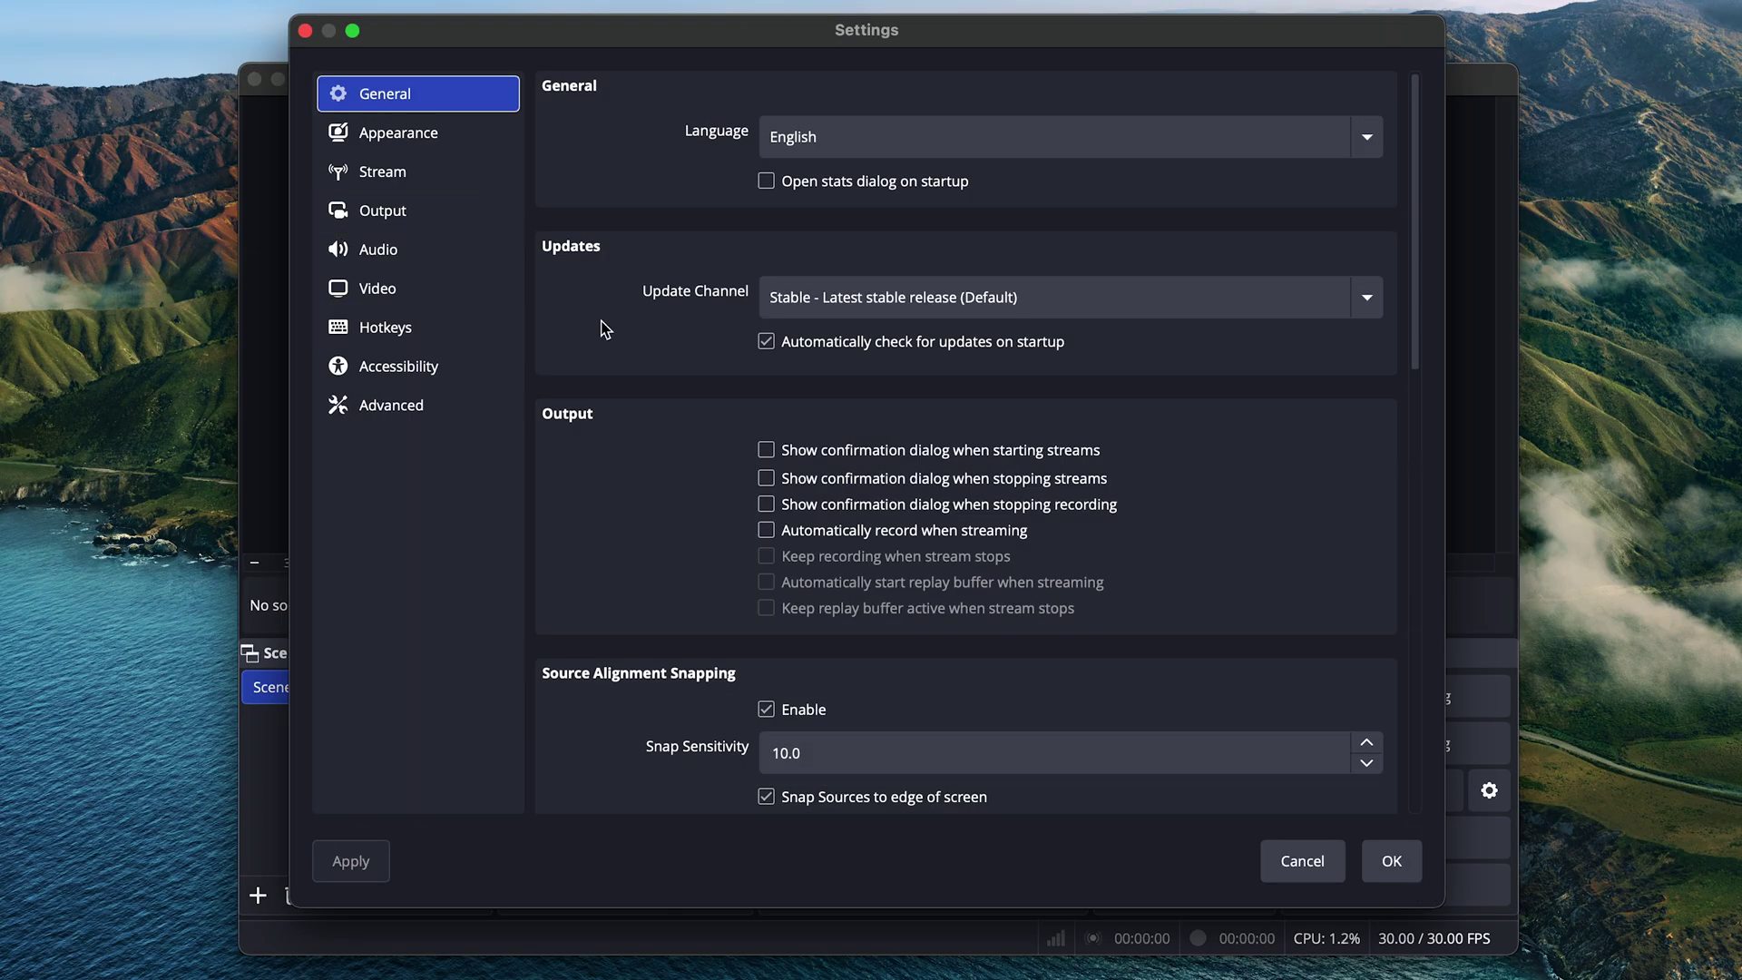
# - In Output settings, switch Recording Format to Hybrid MP4, keeping high quality and the Apple H.264 encoder
pyautogui.click(473, 222)
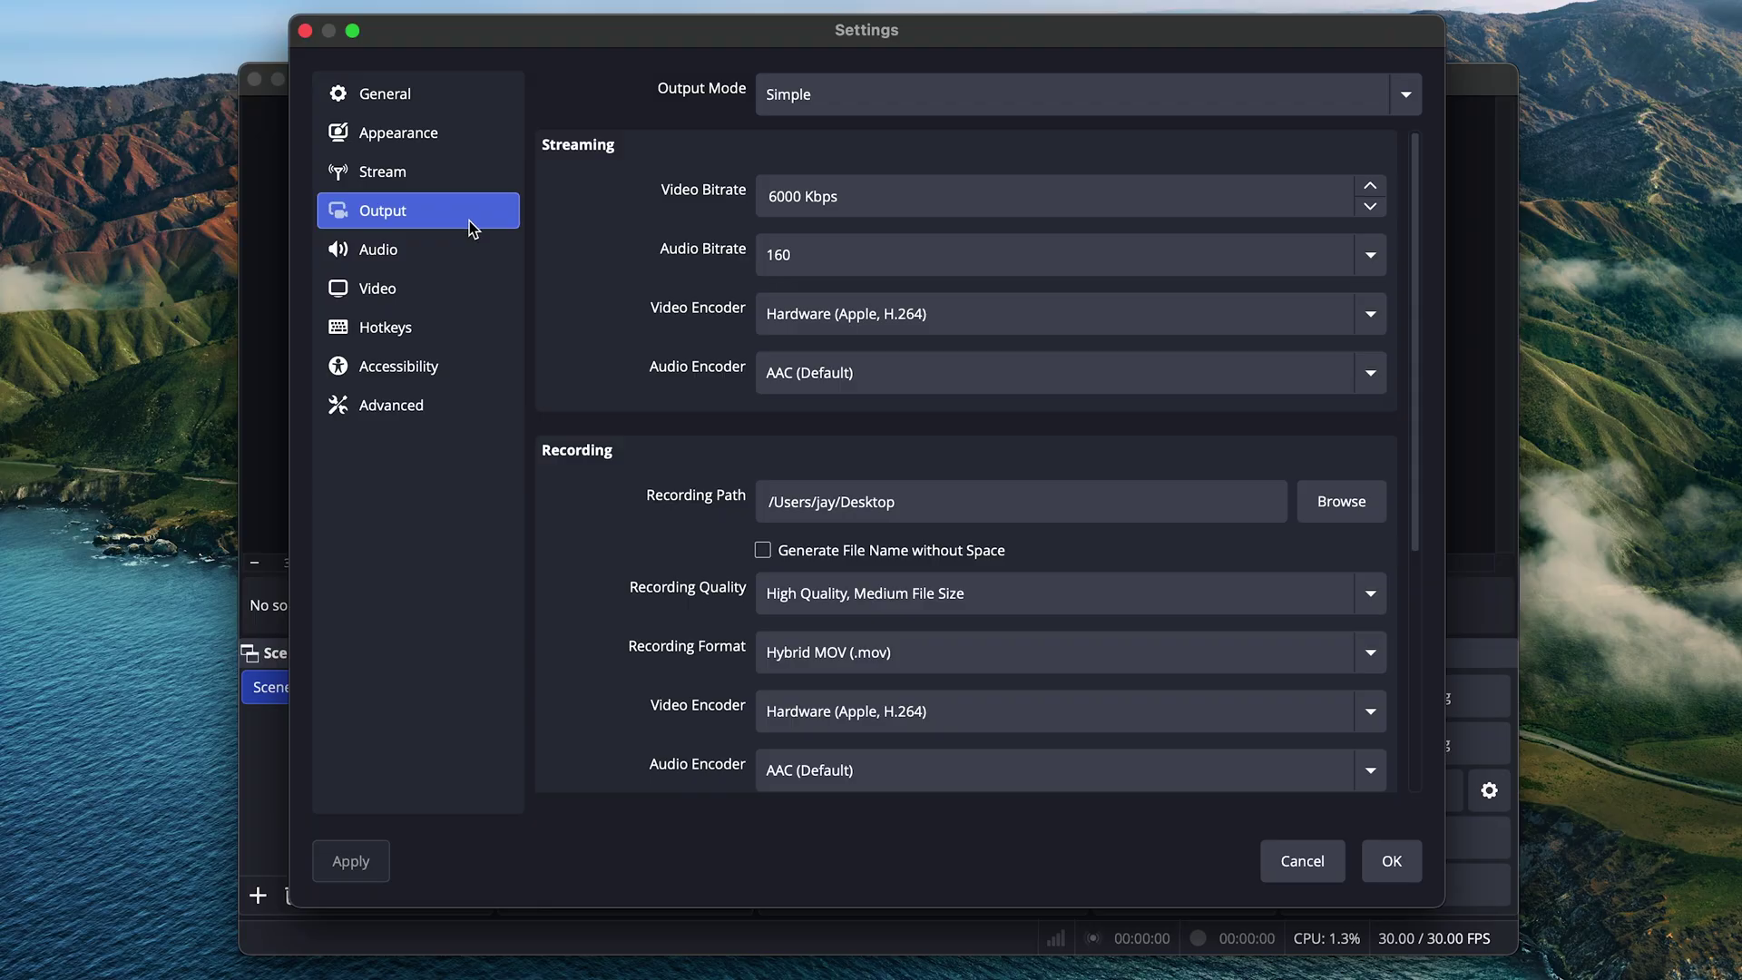
pyautogui.click(922, 520)
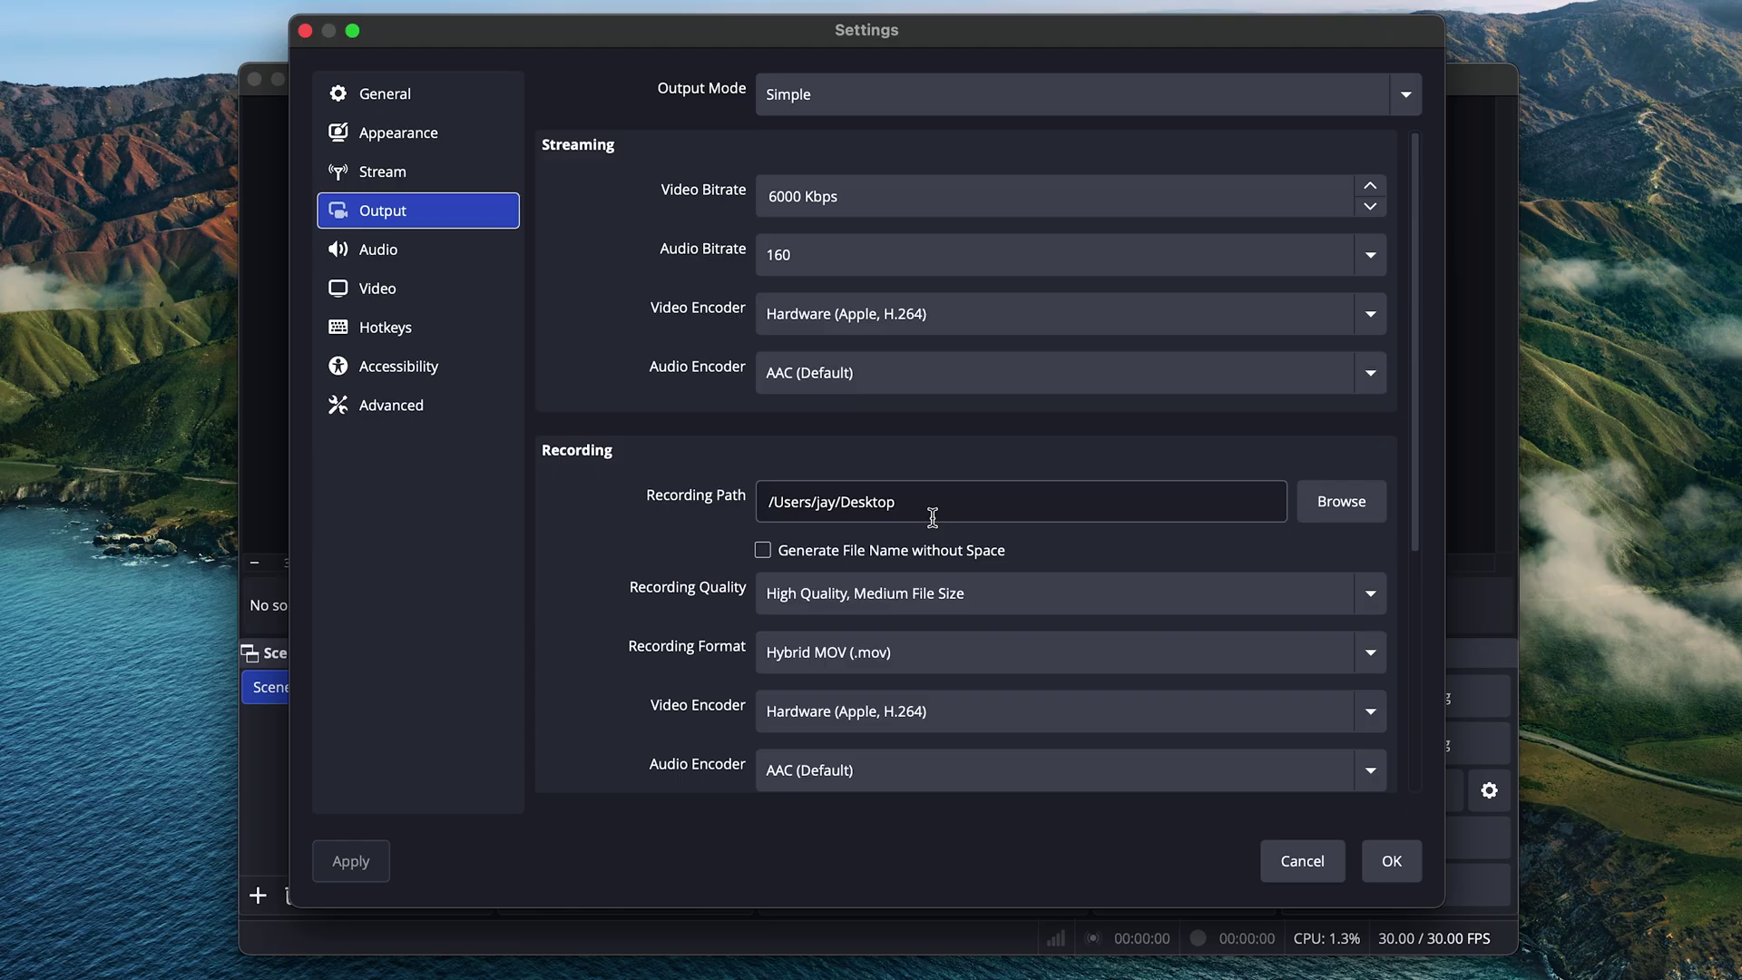
pyautogui.click(874, 599)
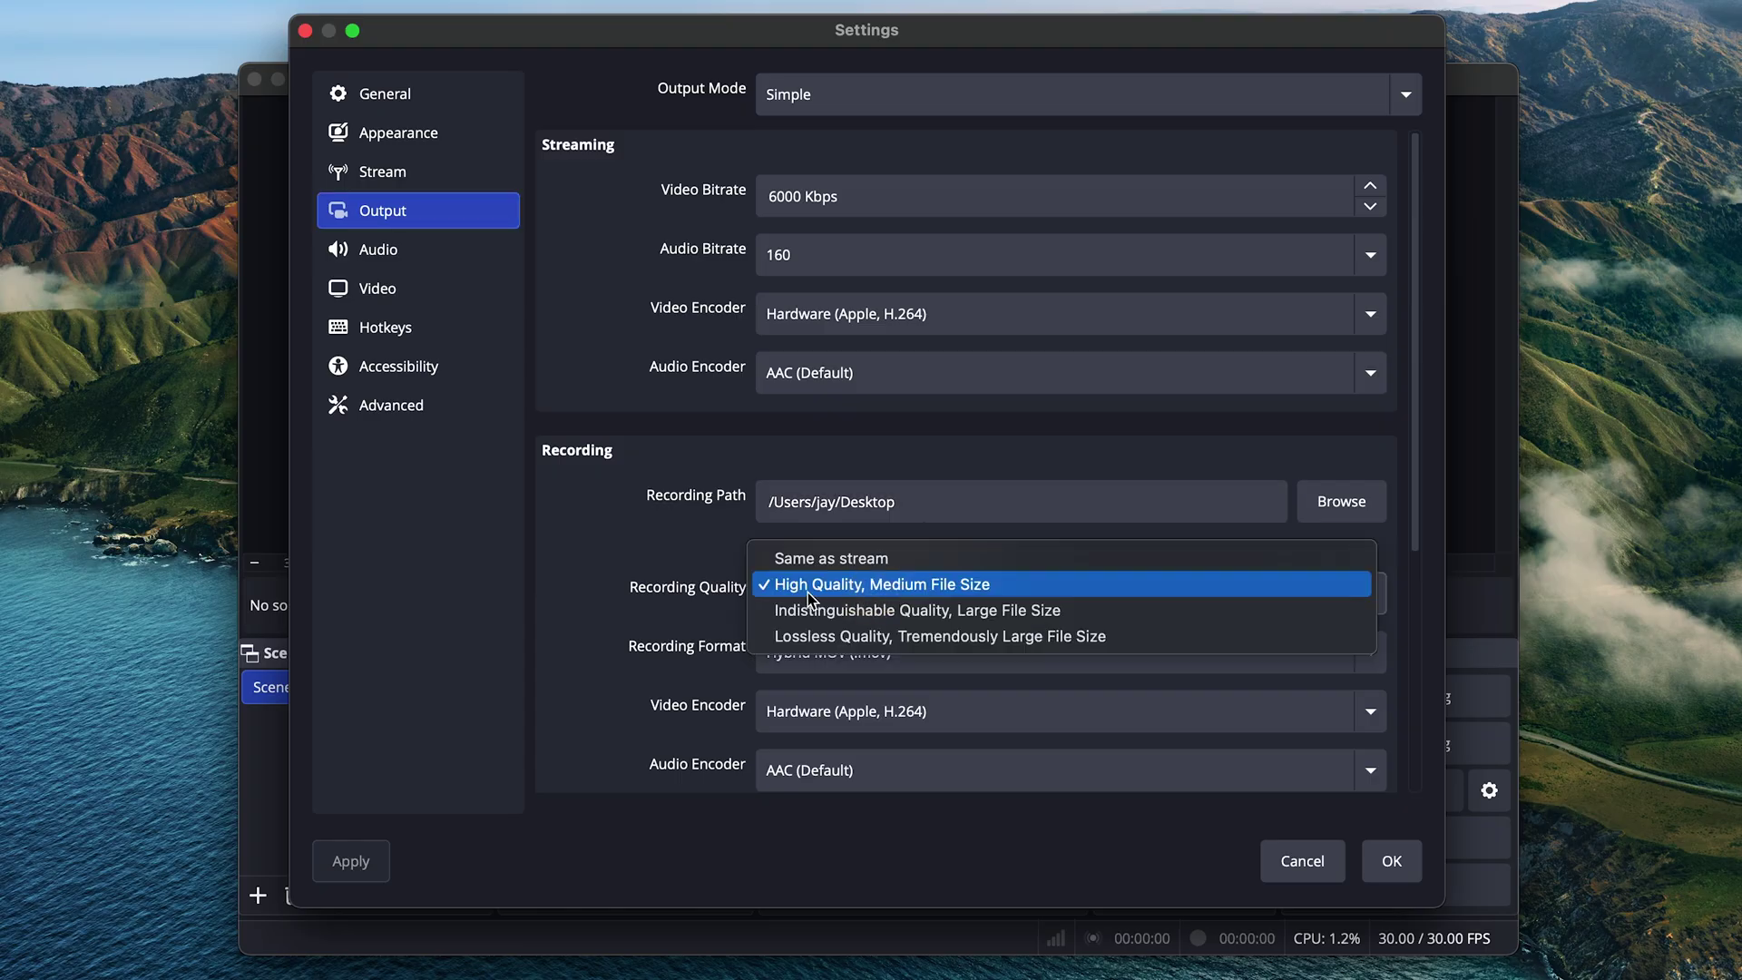
pyautogui.click(826, 587)
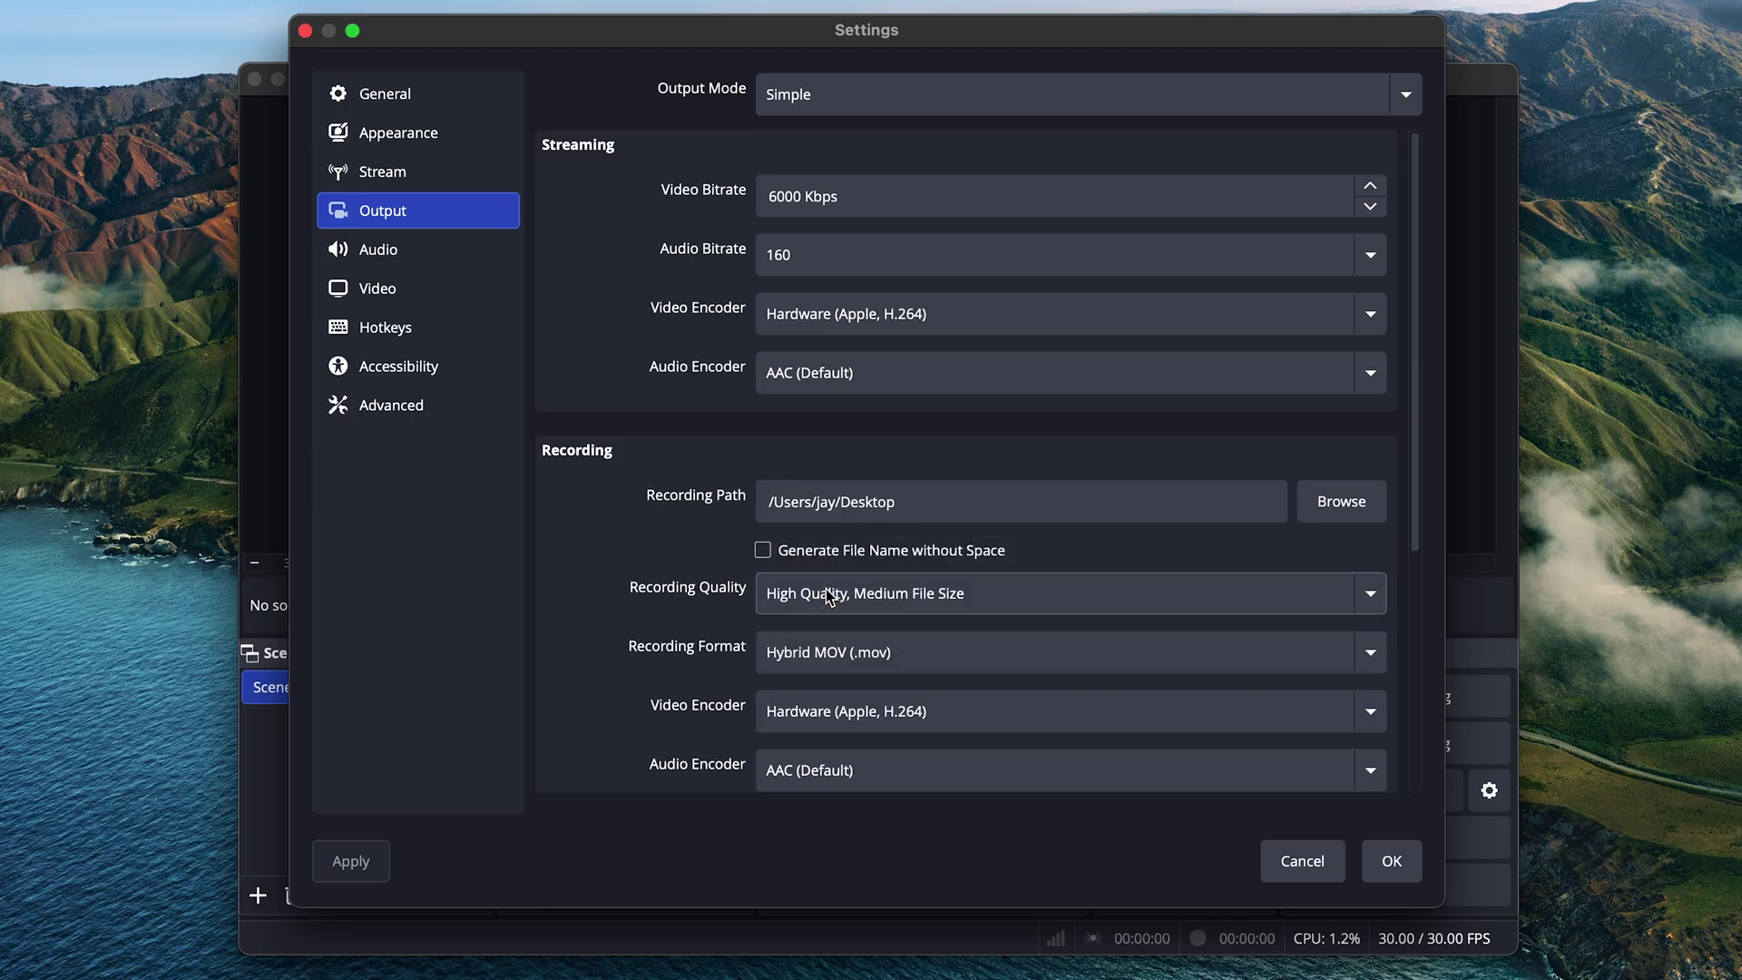
pyautogui.click(839, 670)
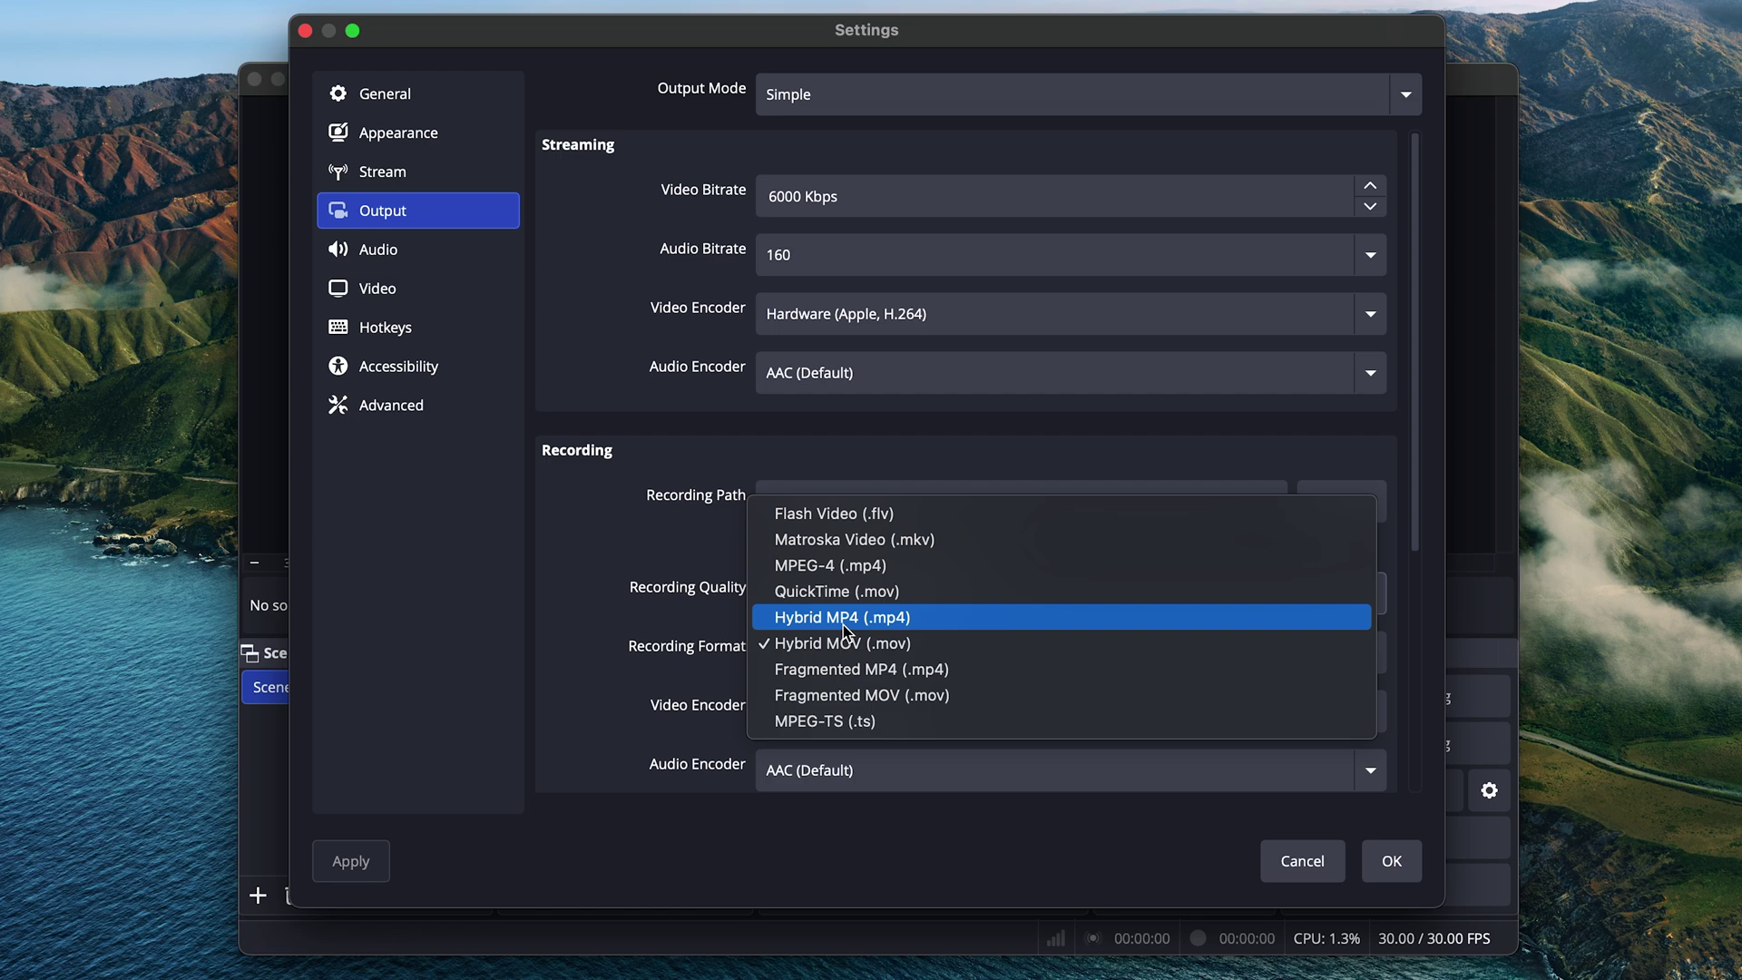
pyautogui.click(842, 626)
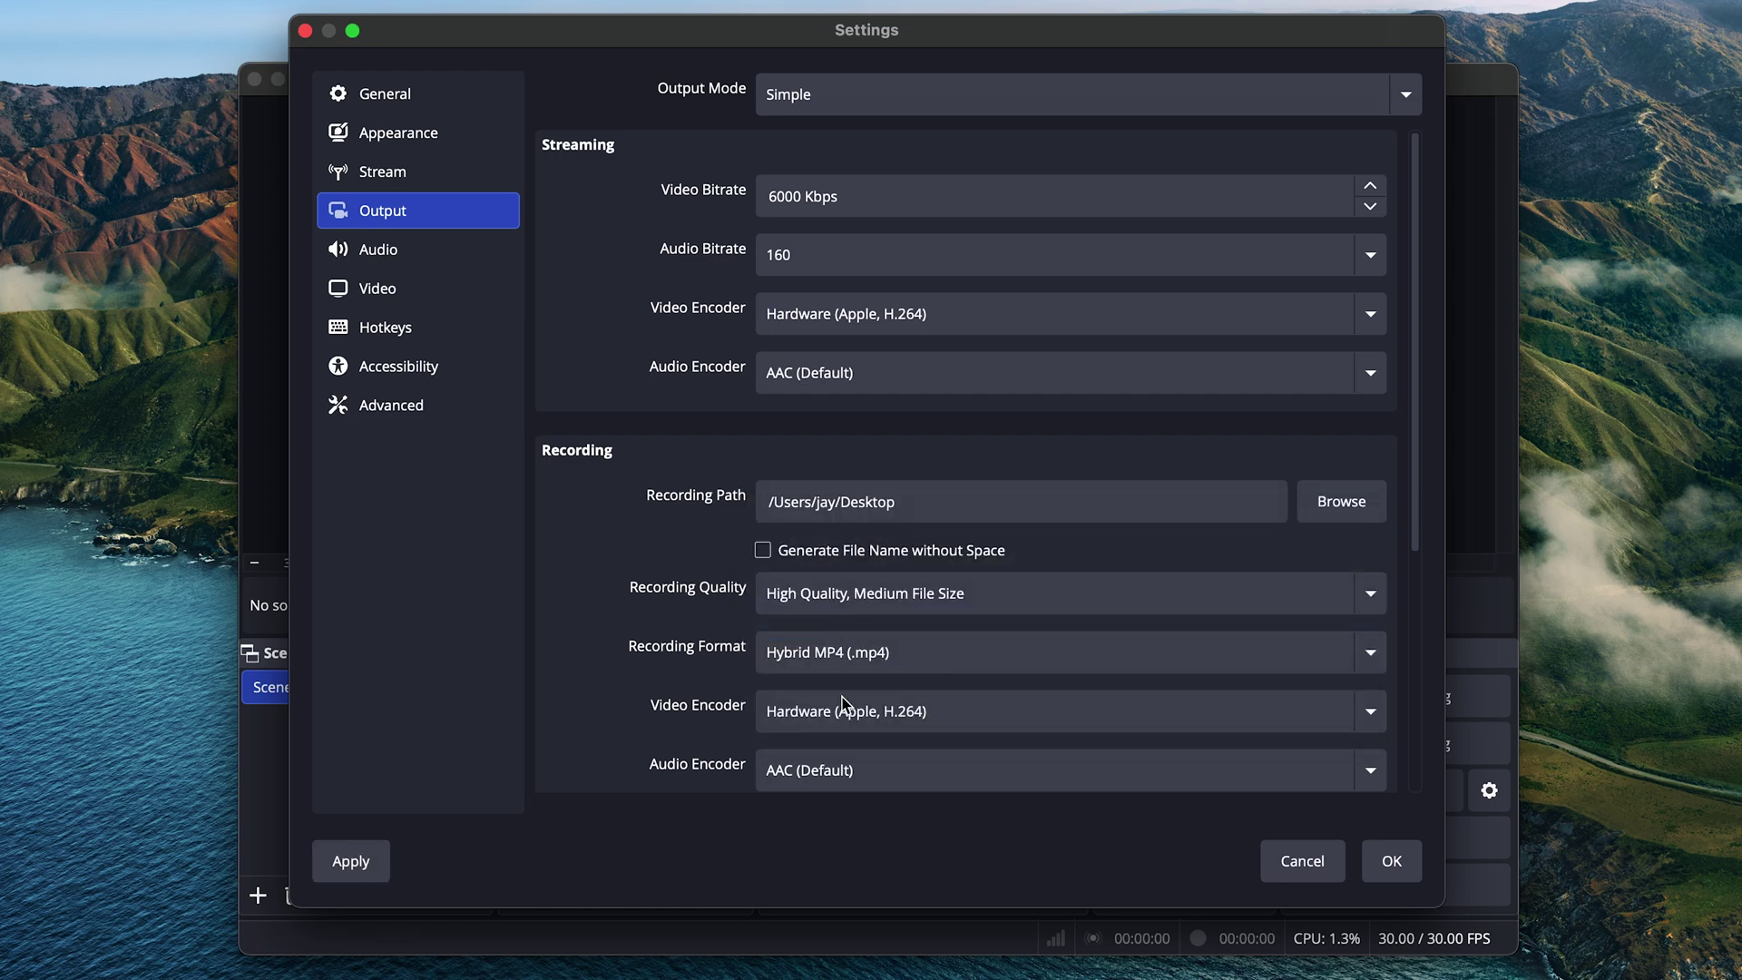
pyautogui.click(844, 708)
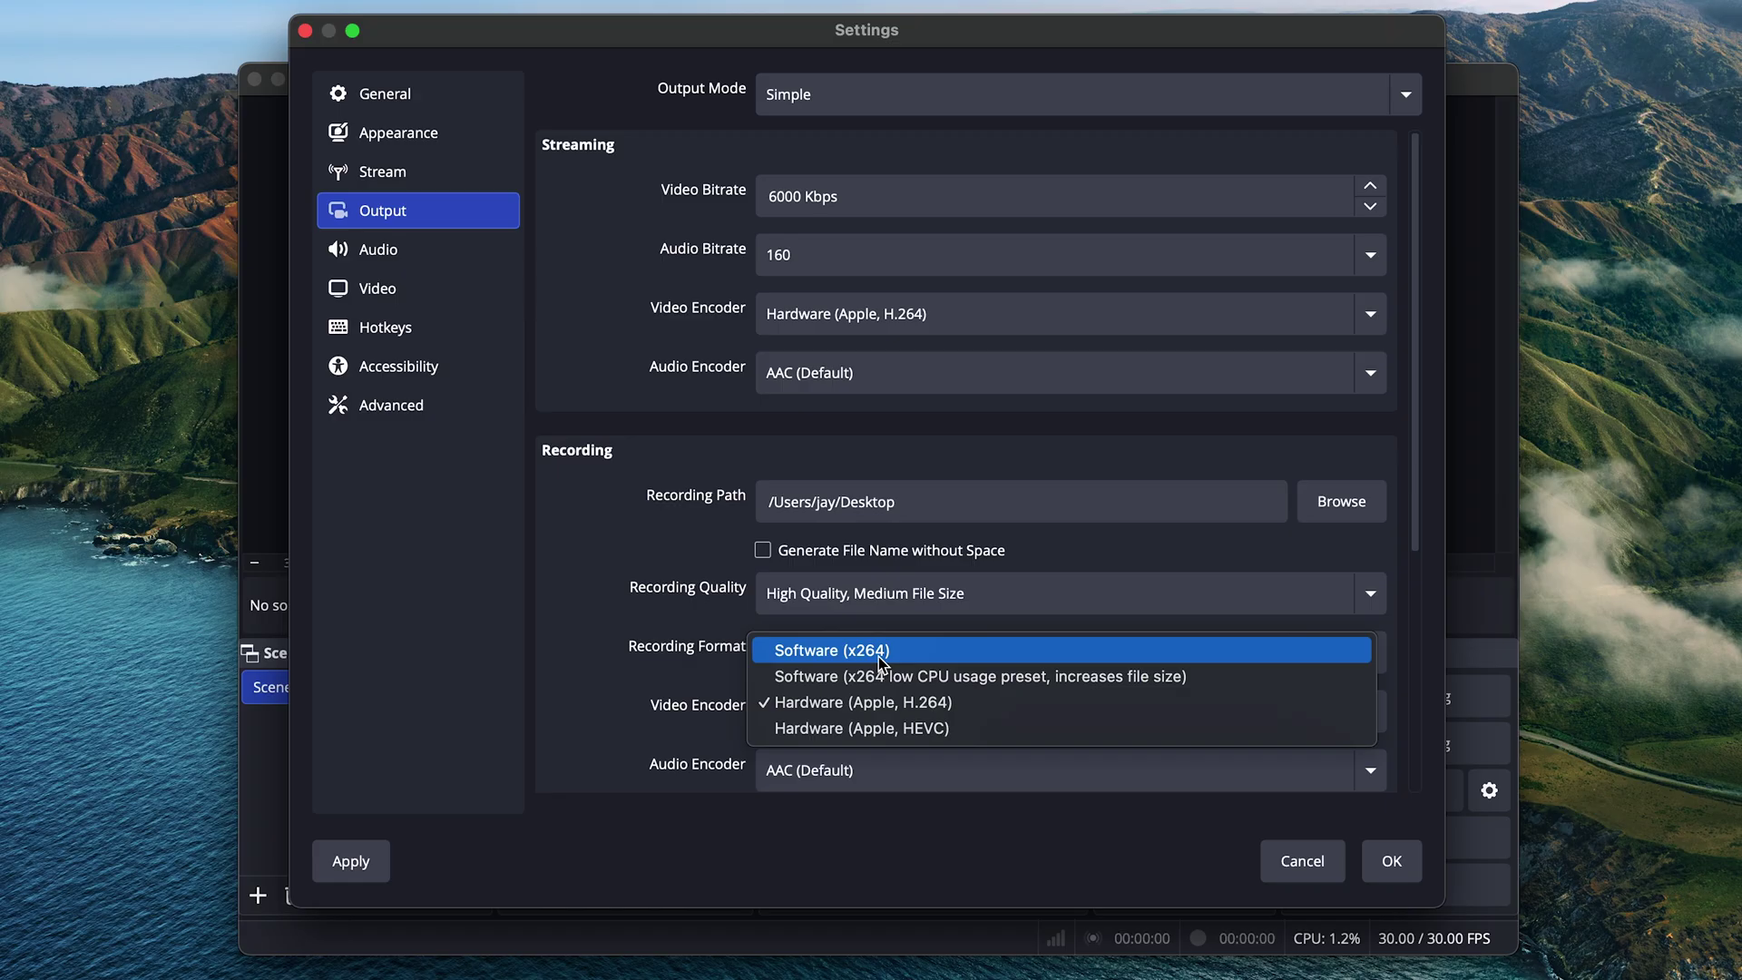
pyautogui.click(607, 486)
# - Set the Mic/Auxiliary Audio device to HD Pro Webcam C920
pyautogui.click(427, 252)
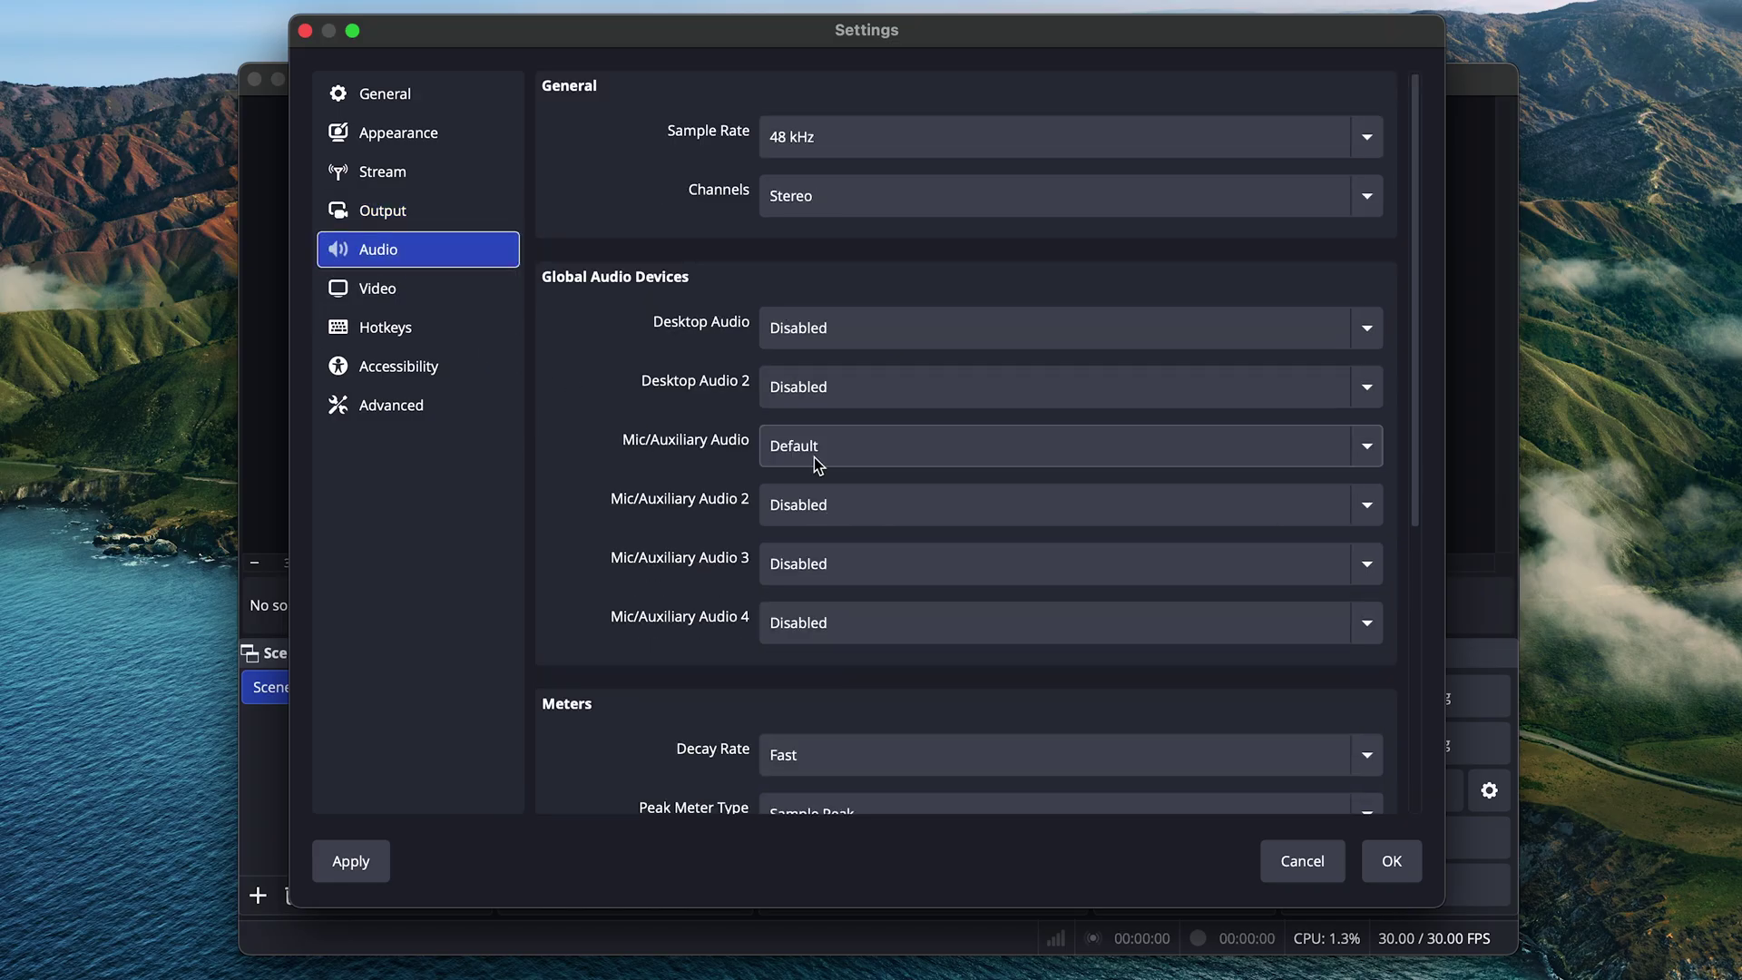
pyautogui.click(781, 446)
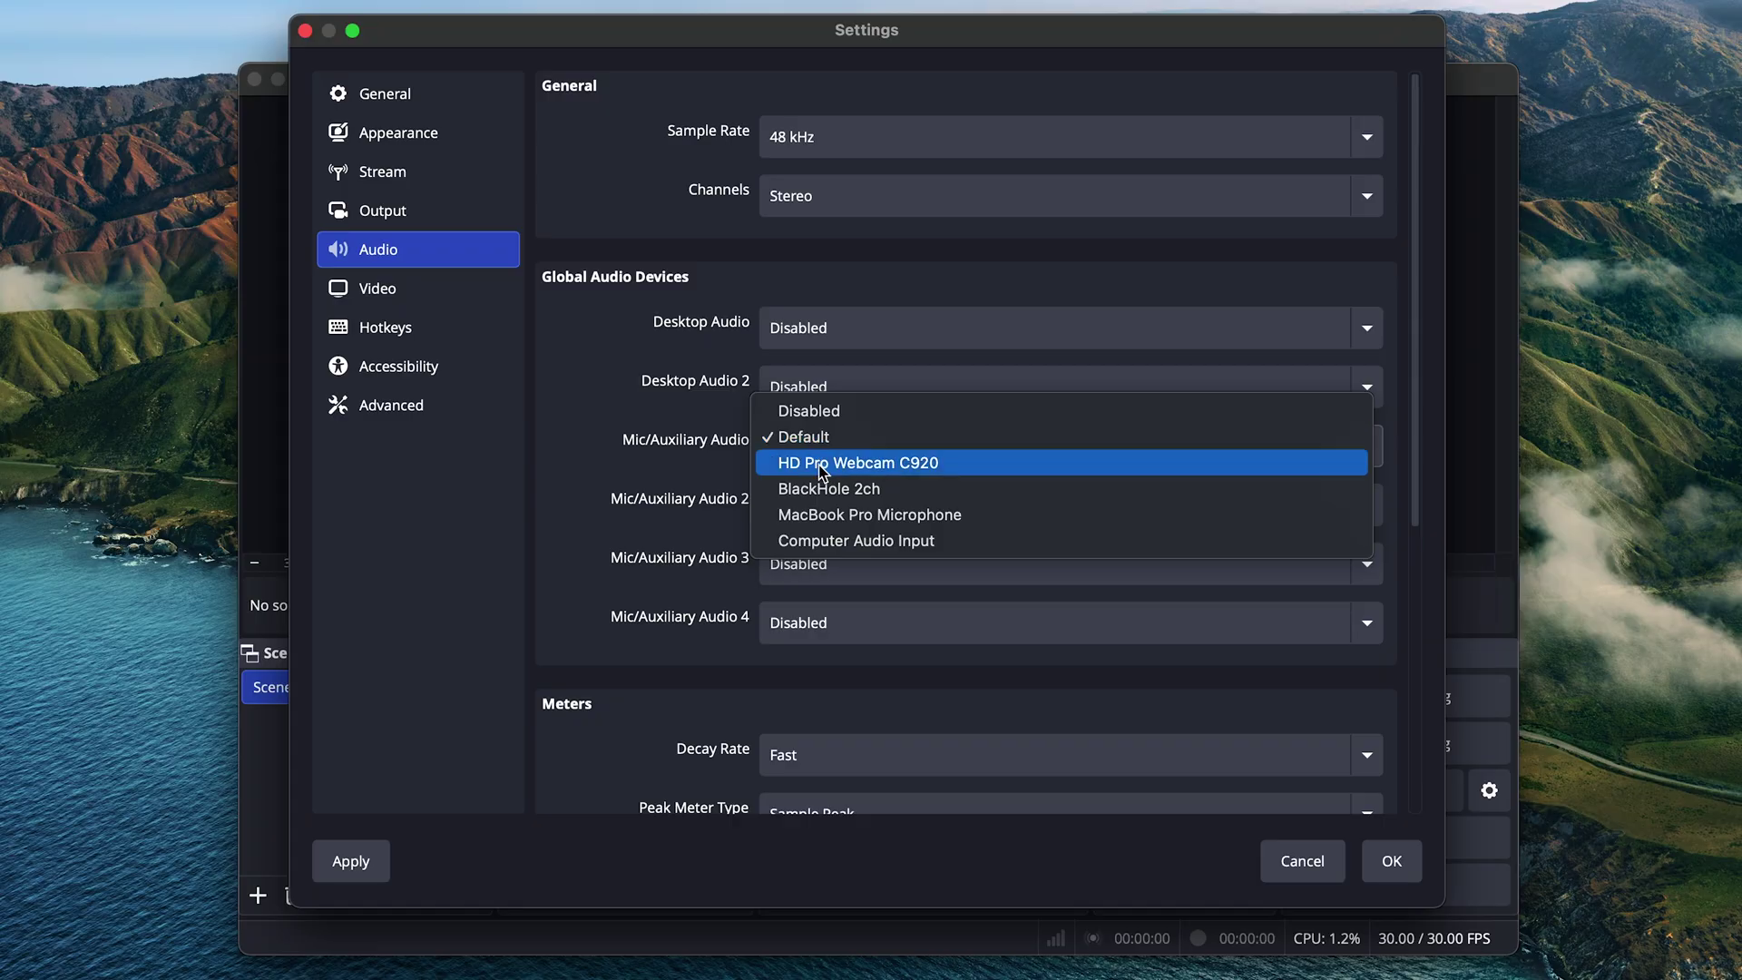
pyautogui.click(821, 464)
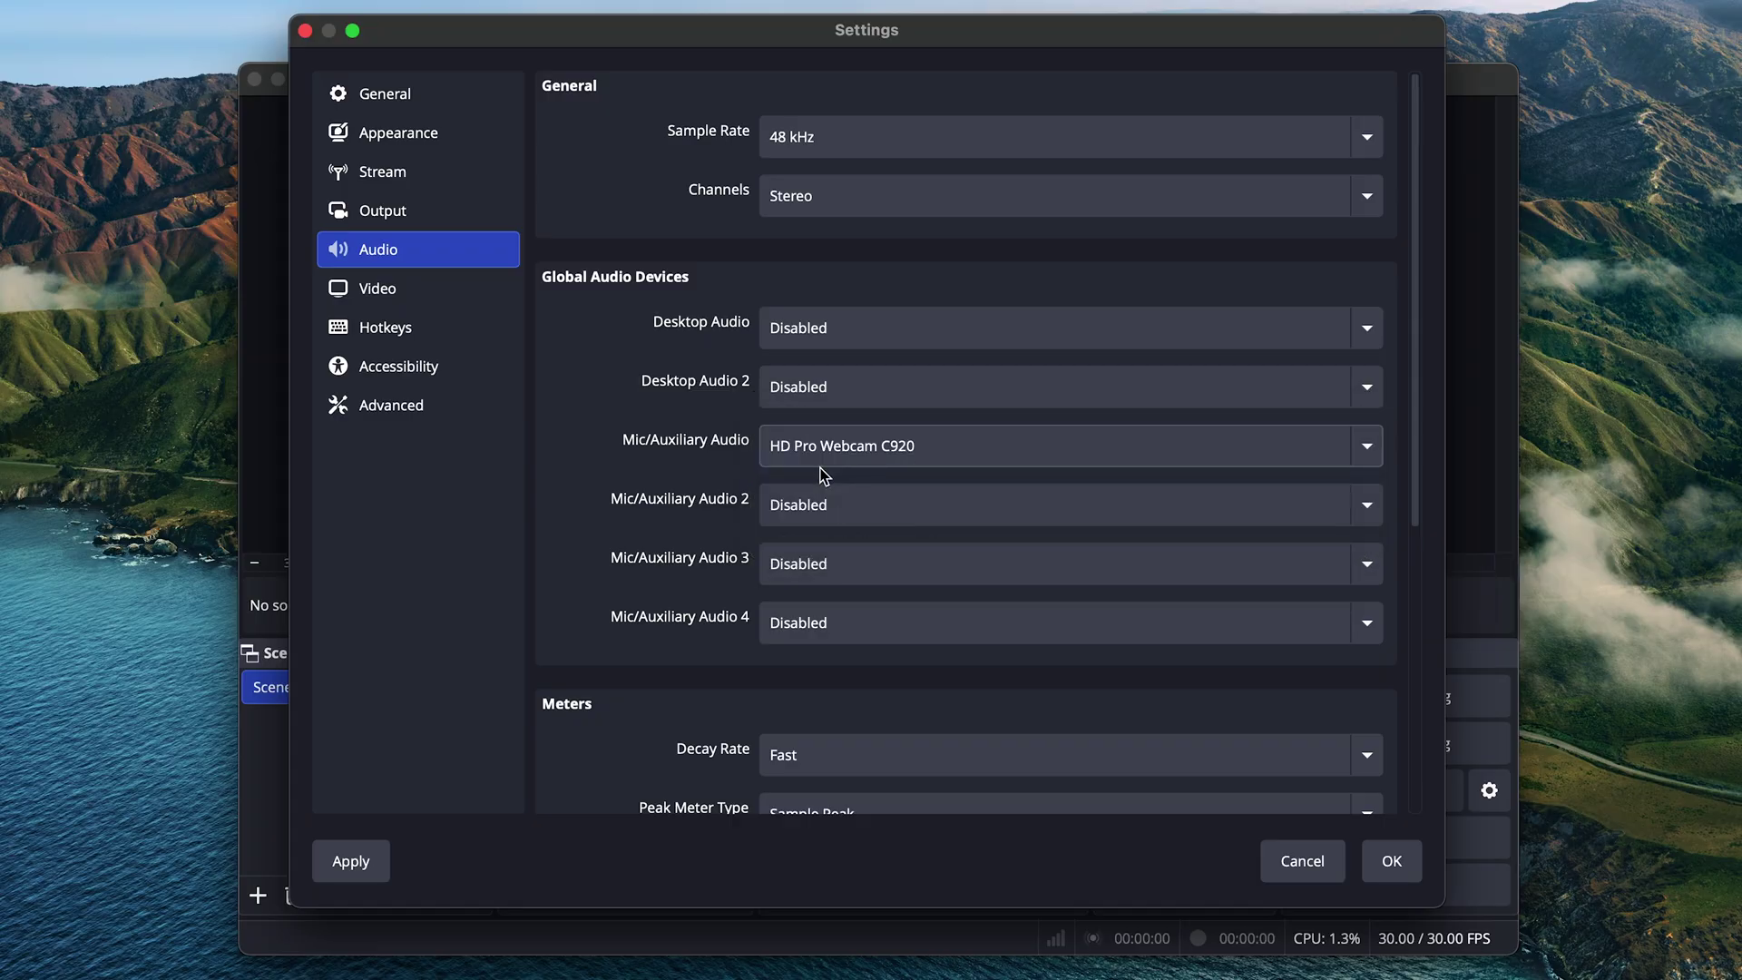
# - Assign F10 as the hotkey for both Start Recording and Stop Recording
pyautogui.click(425, 332)
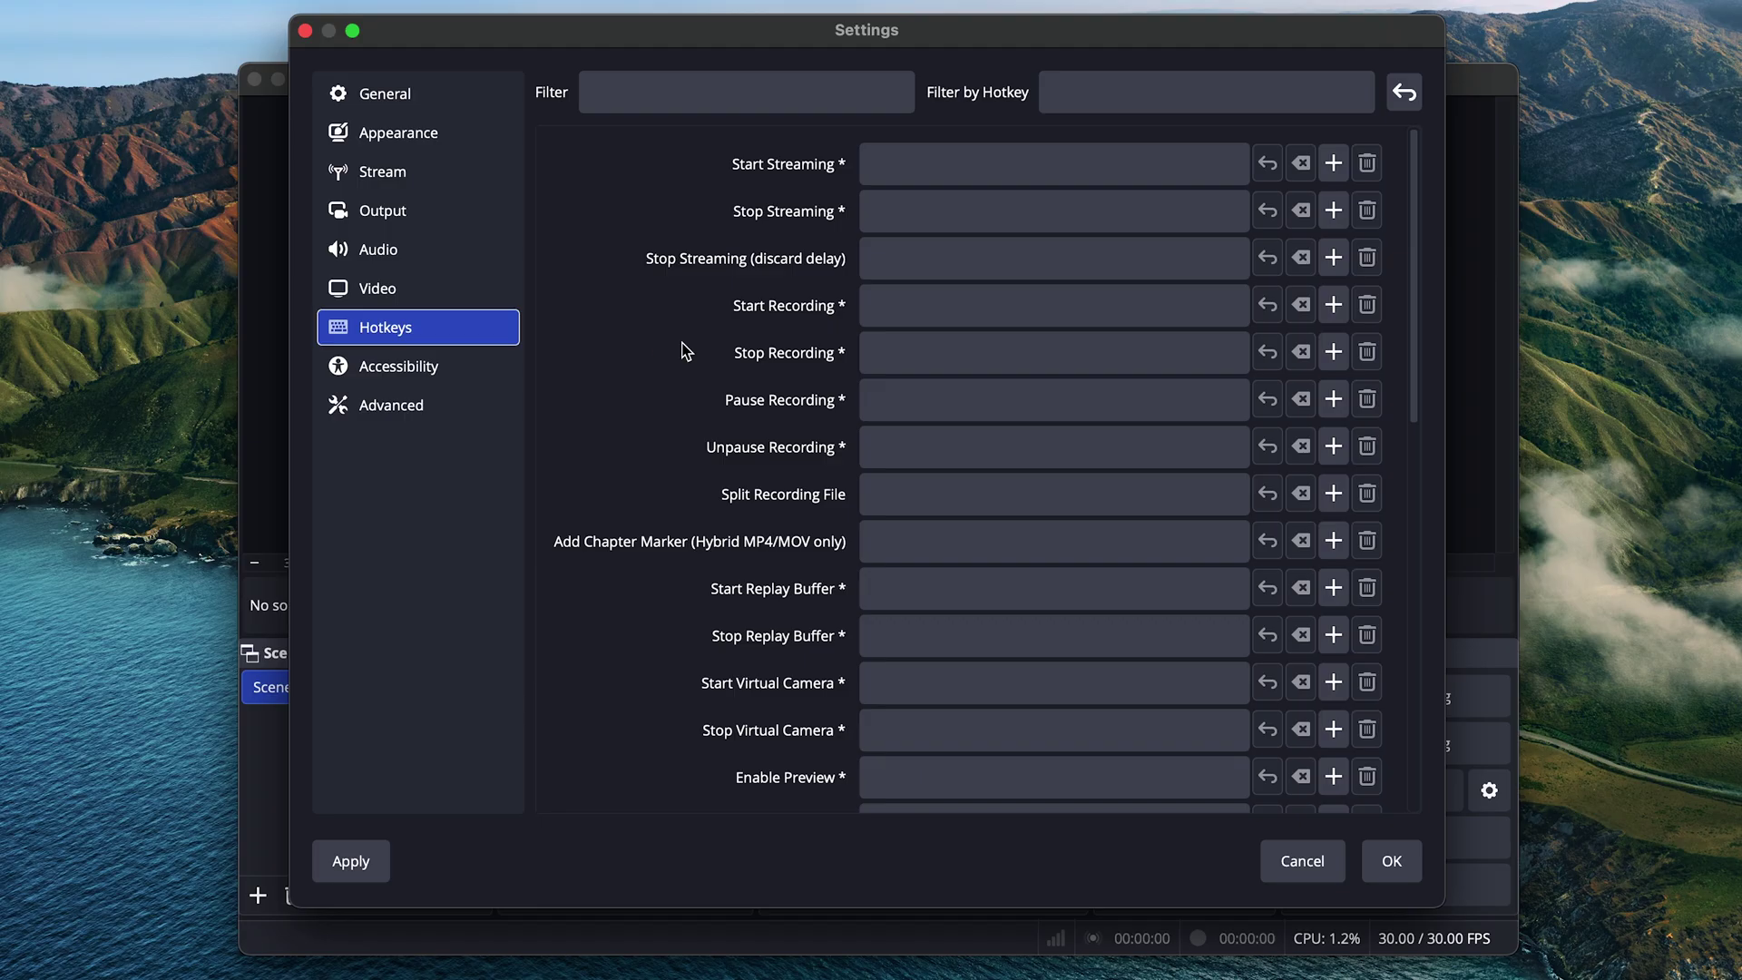
pyautogui.click(887, 302)
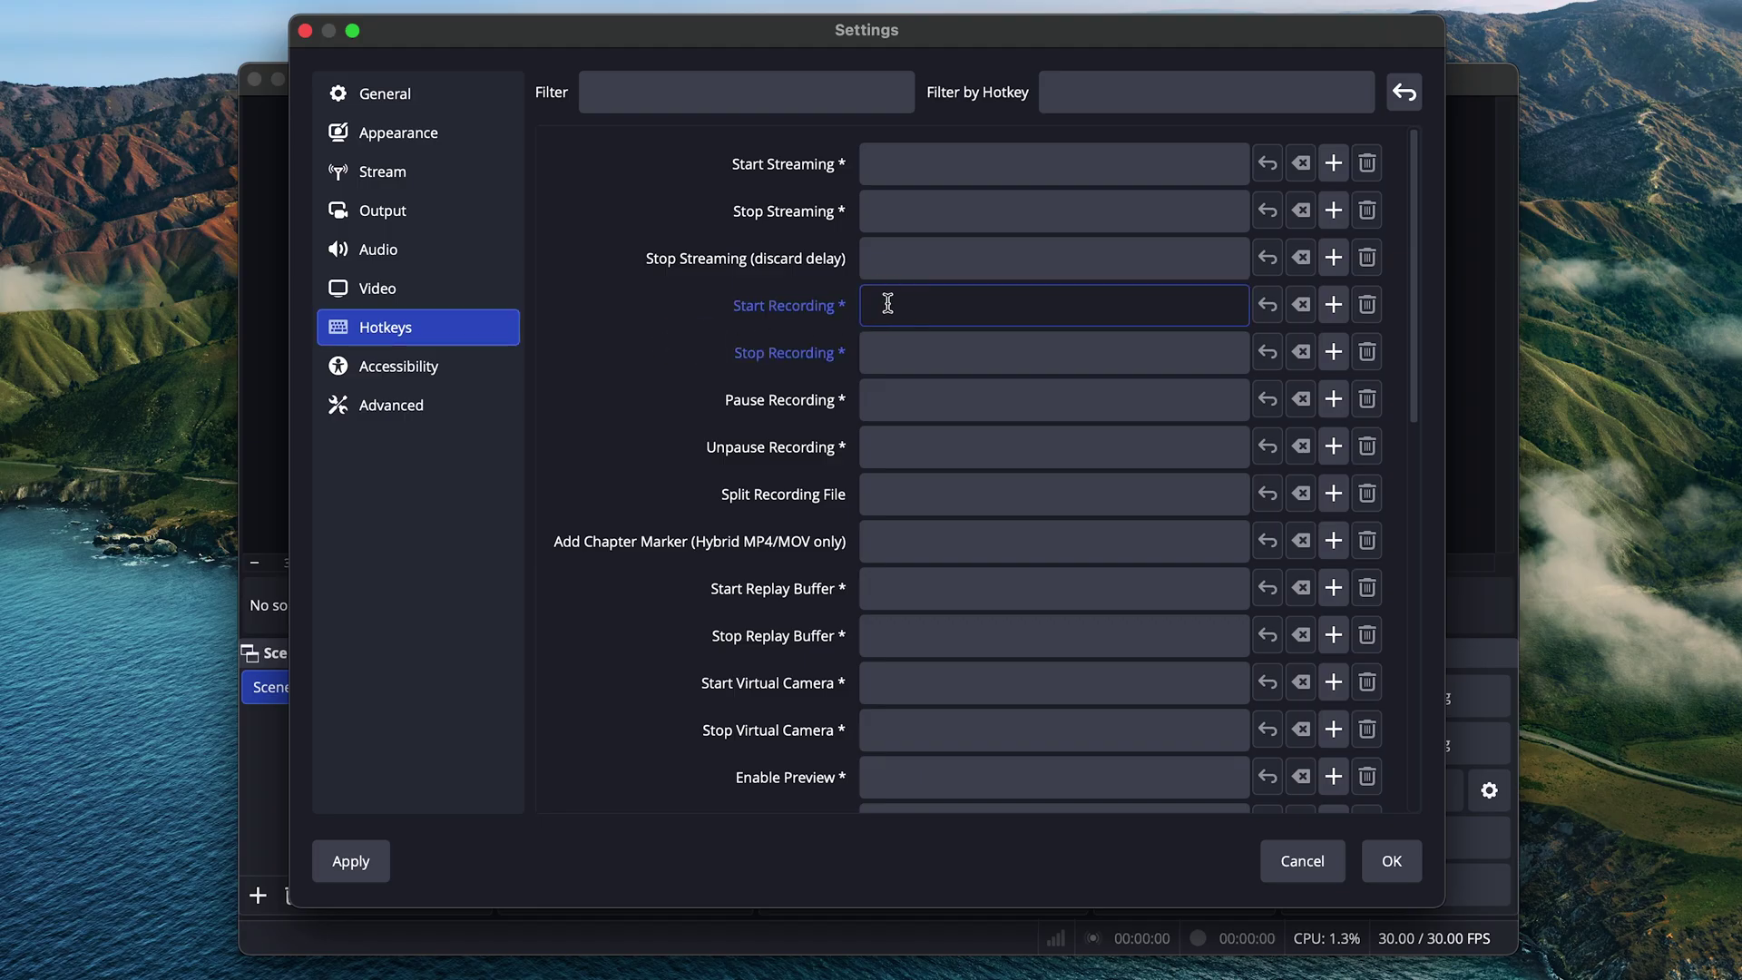
pyautogui.press('F10')
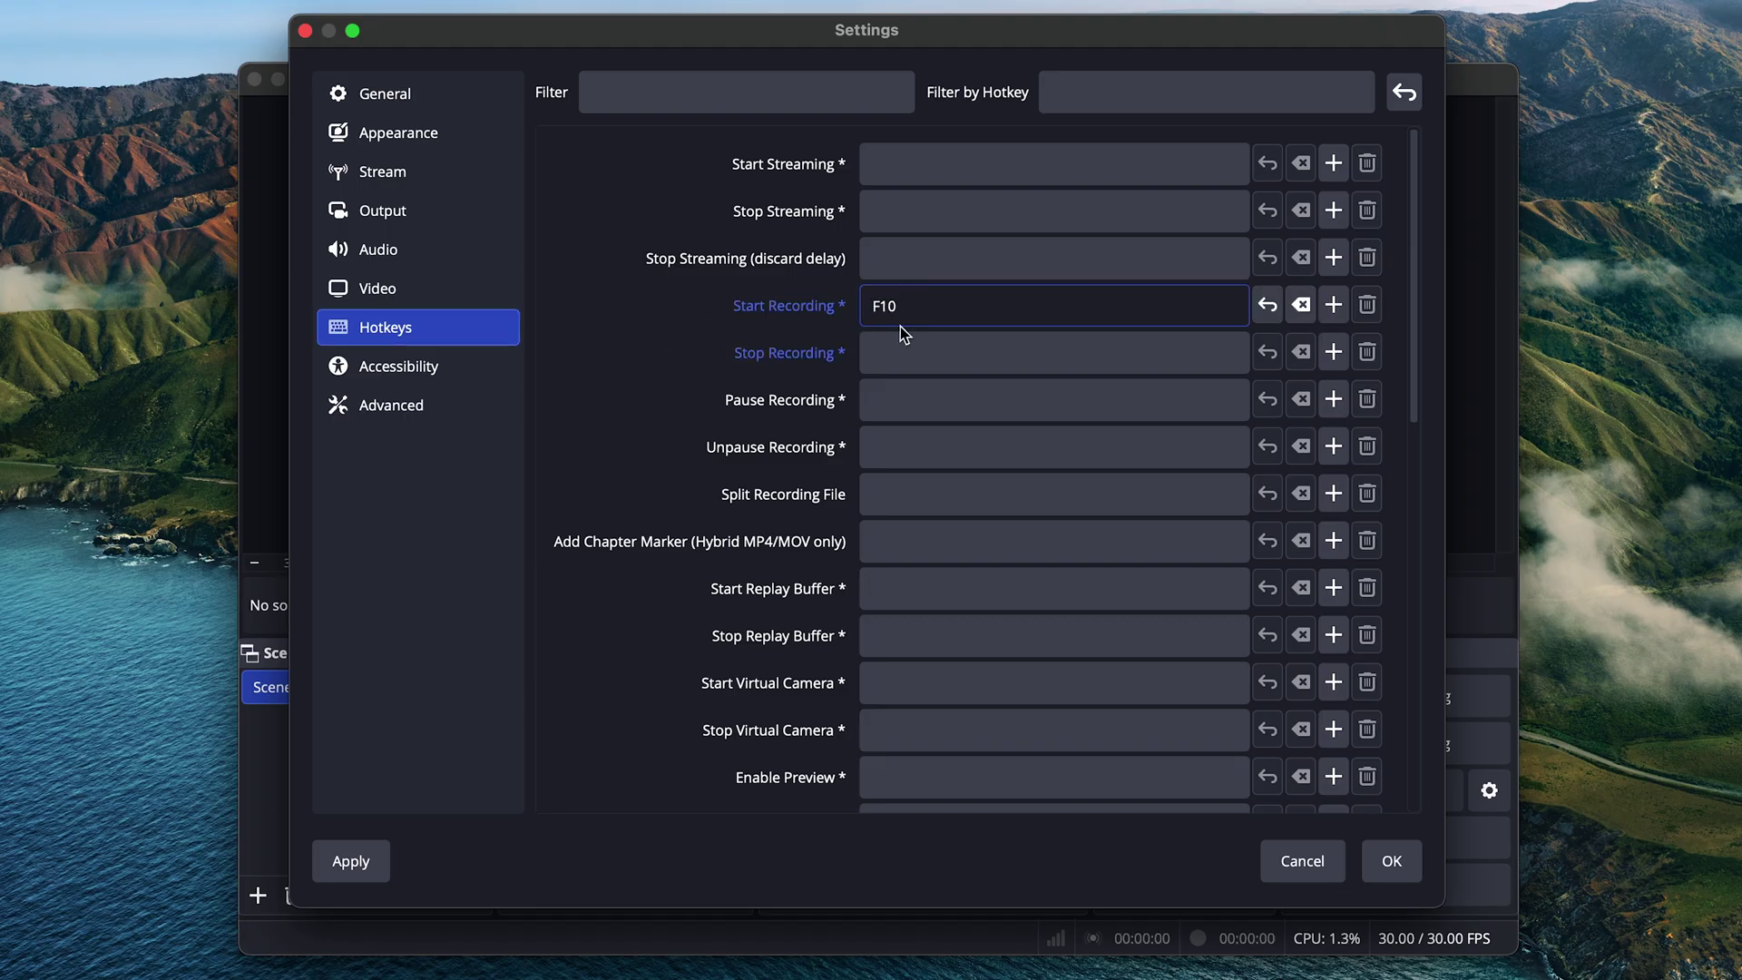
pyautogui.click(902, 337)
pyautogui.press('F10')
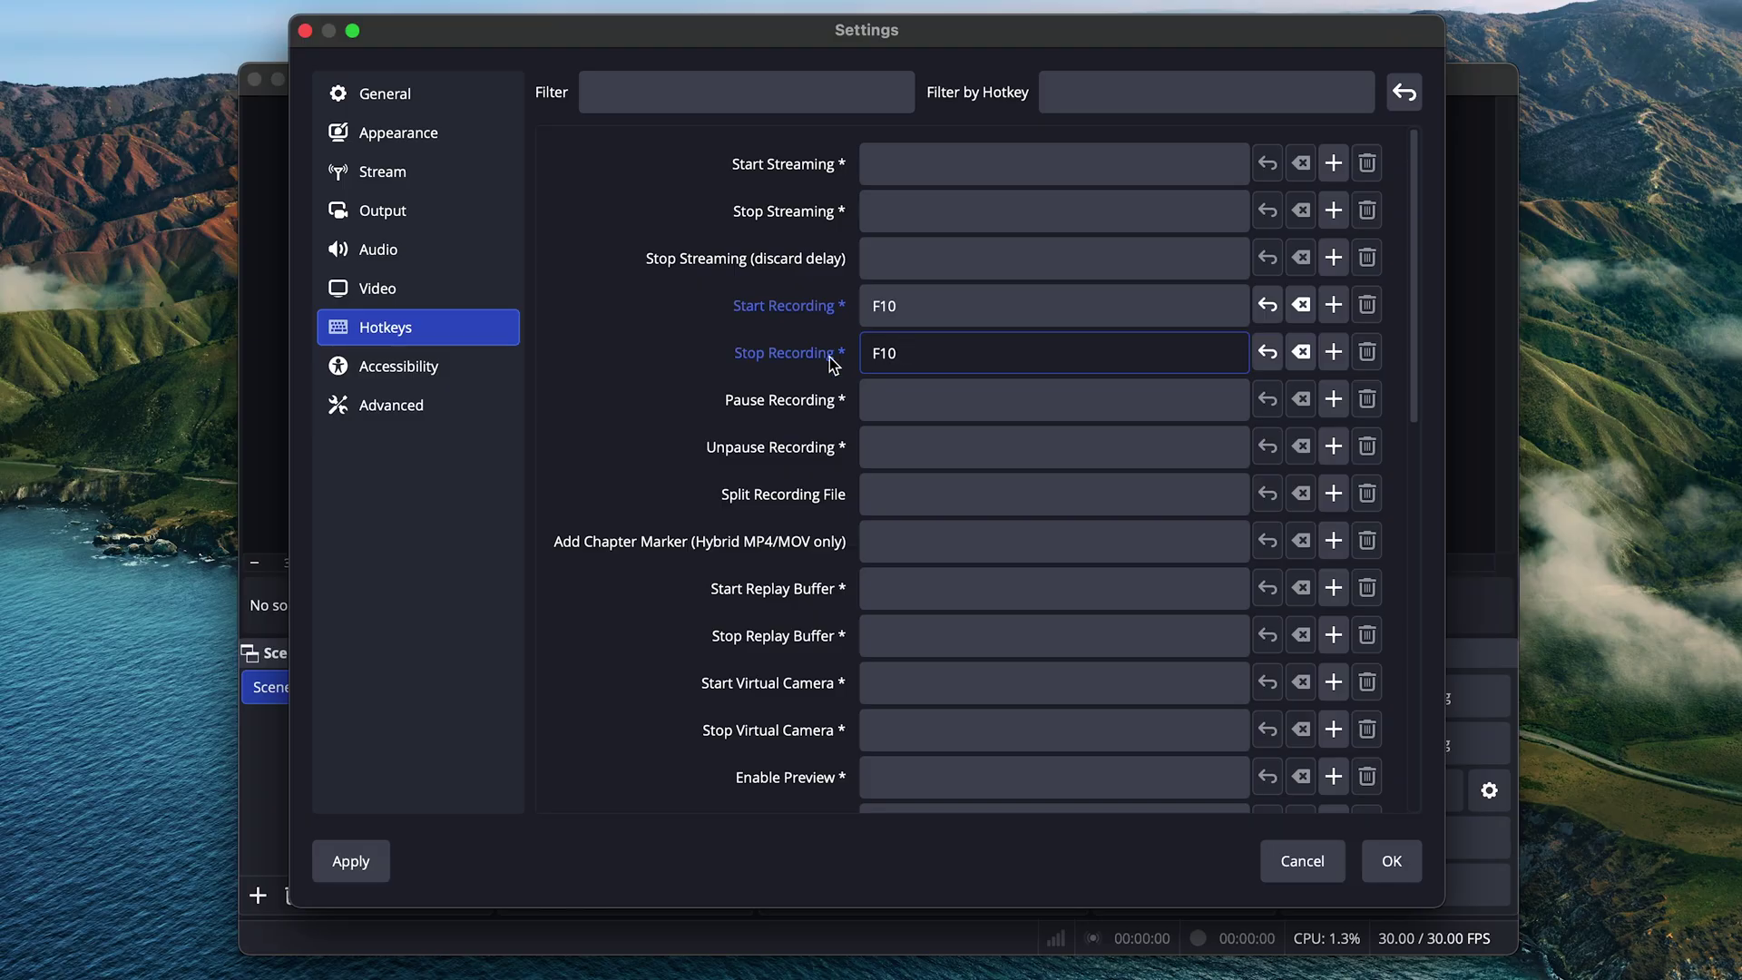
pyautogui.click(690, 390)
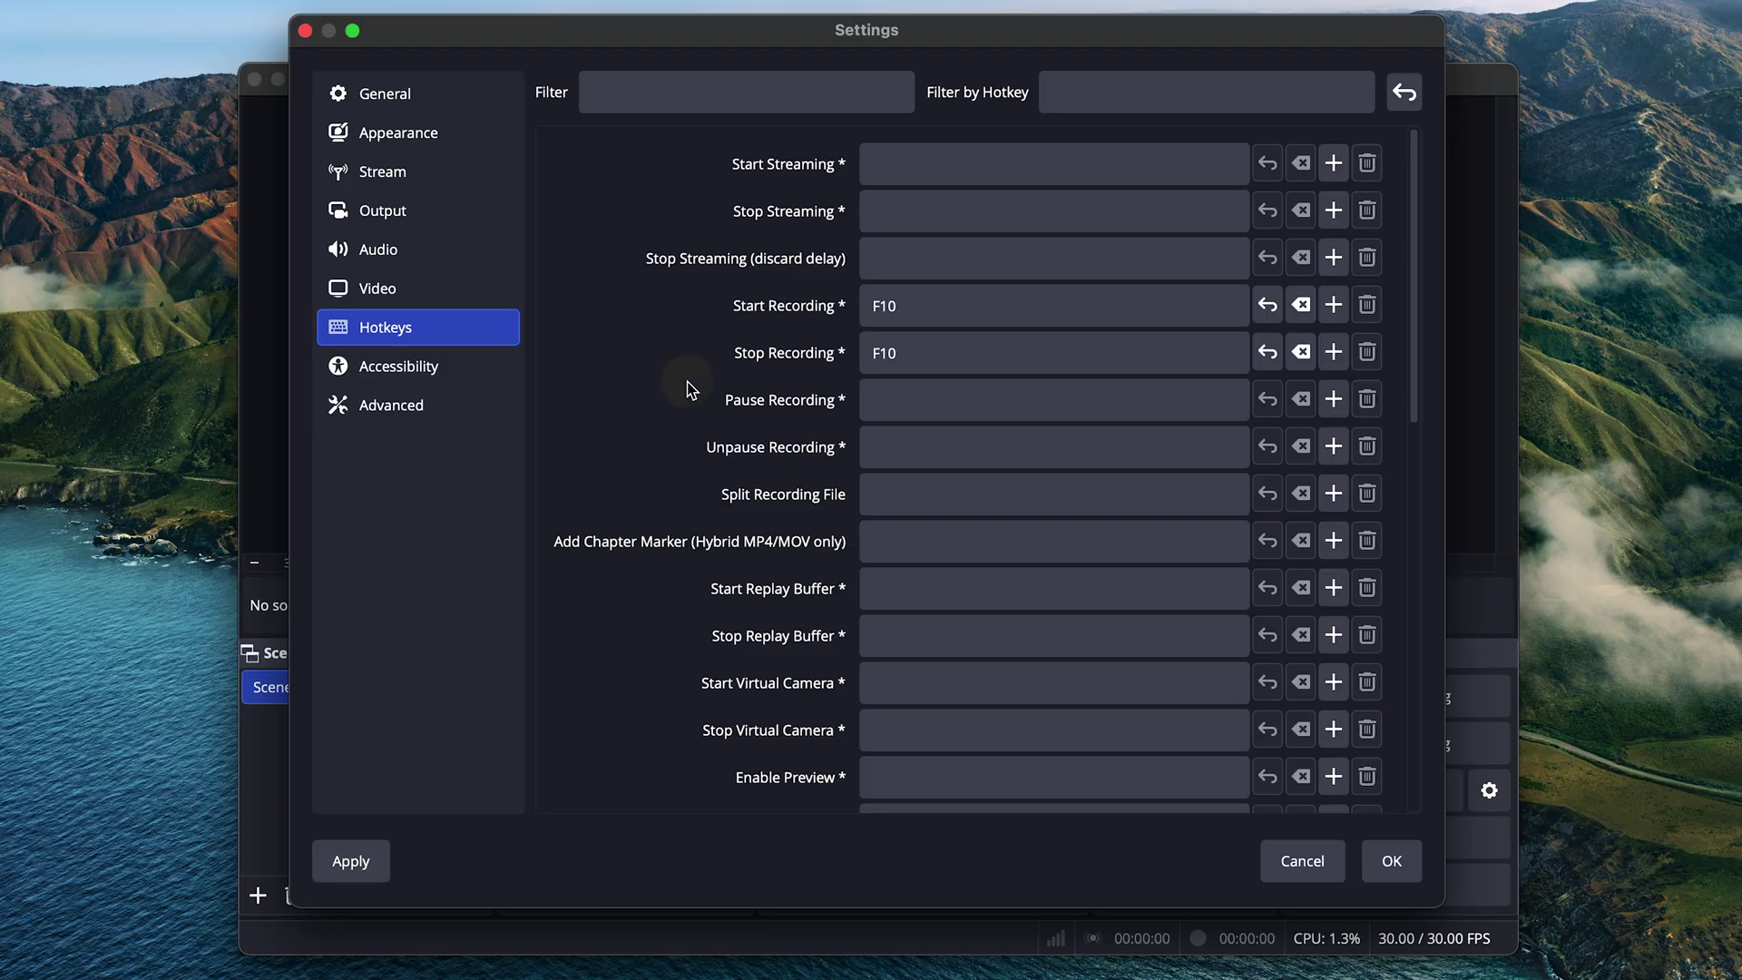
# - Save the settings and add a new macOS Screen Capture source to the scene
pyautogui.click(1388, 863)
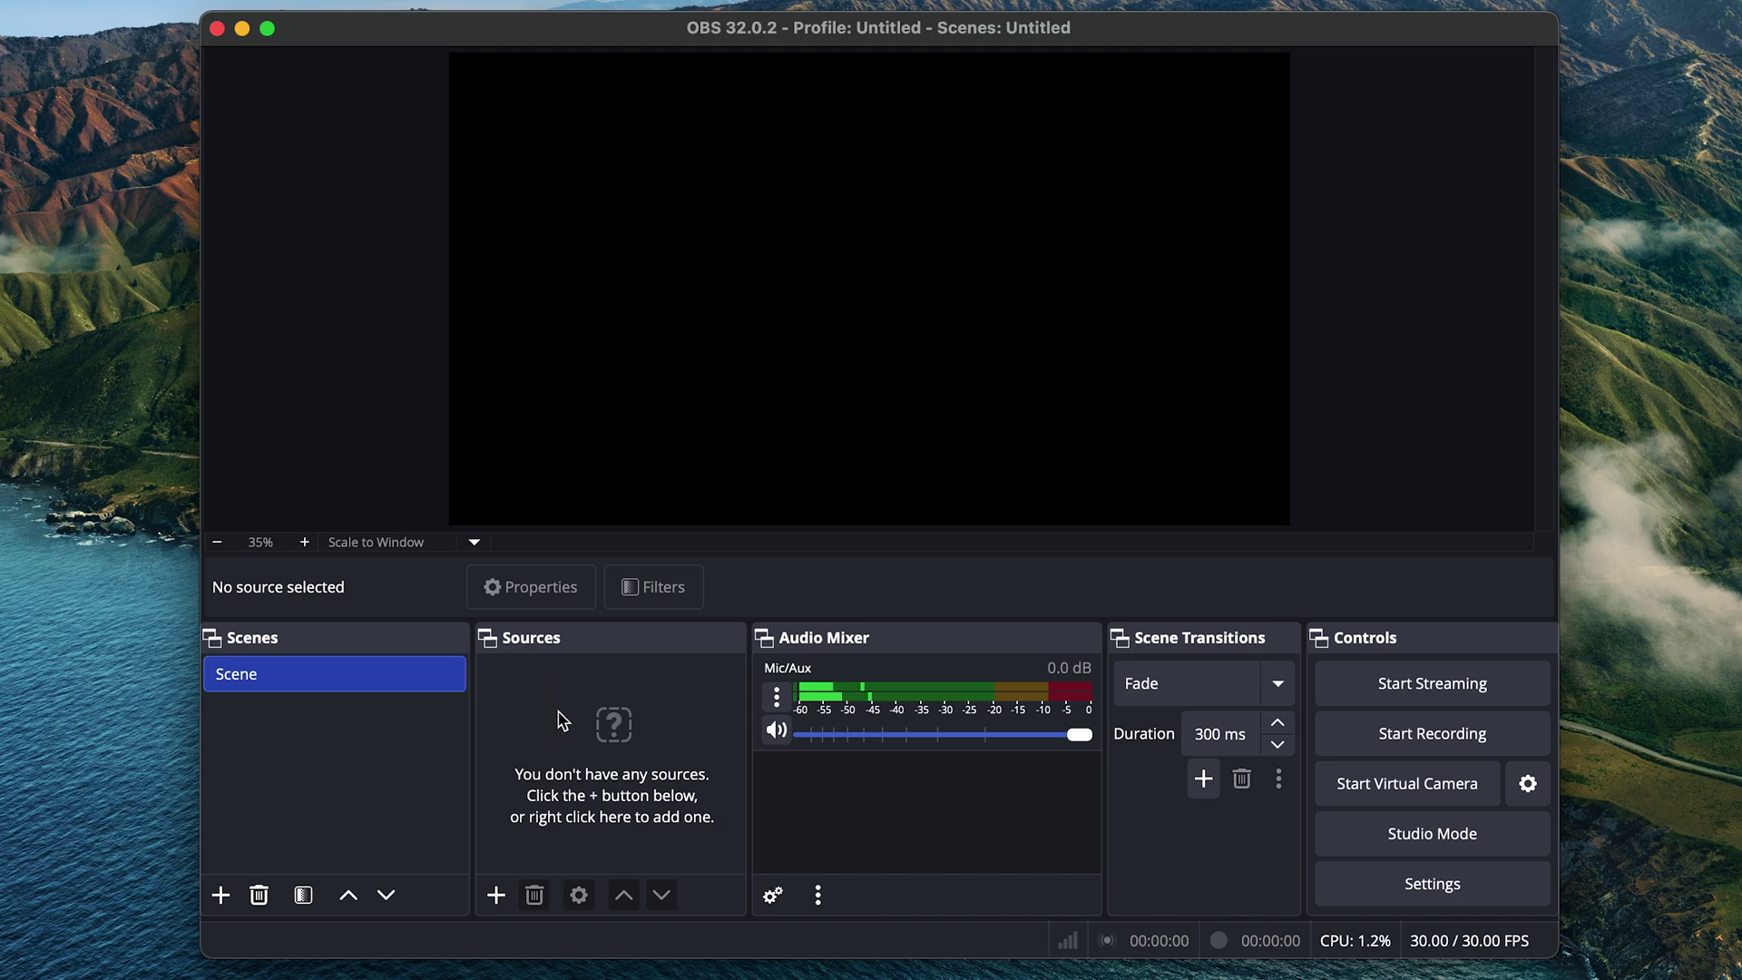
pyautogui.click(497, 895)
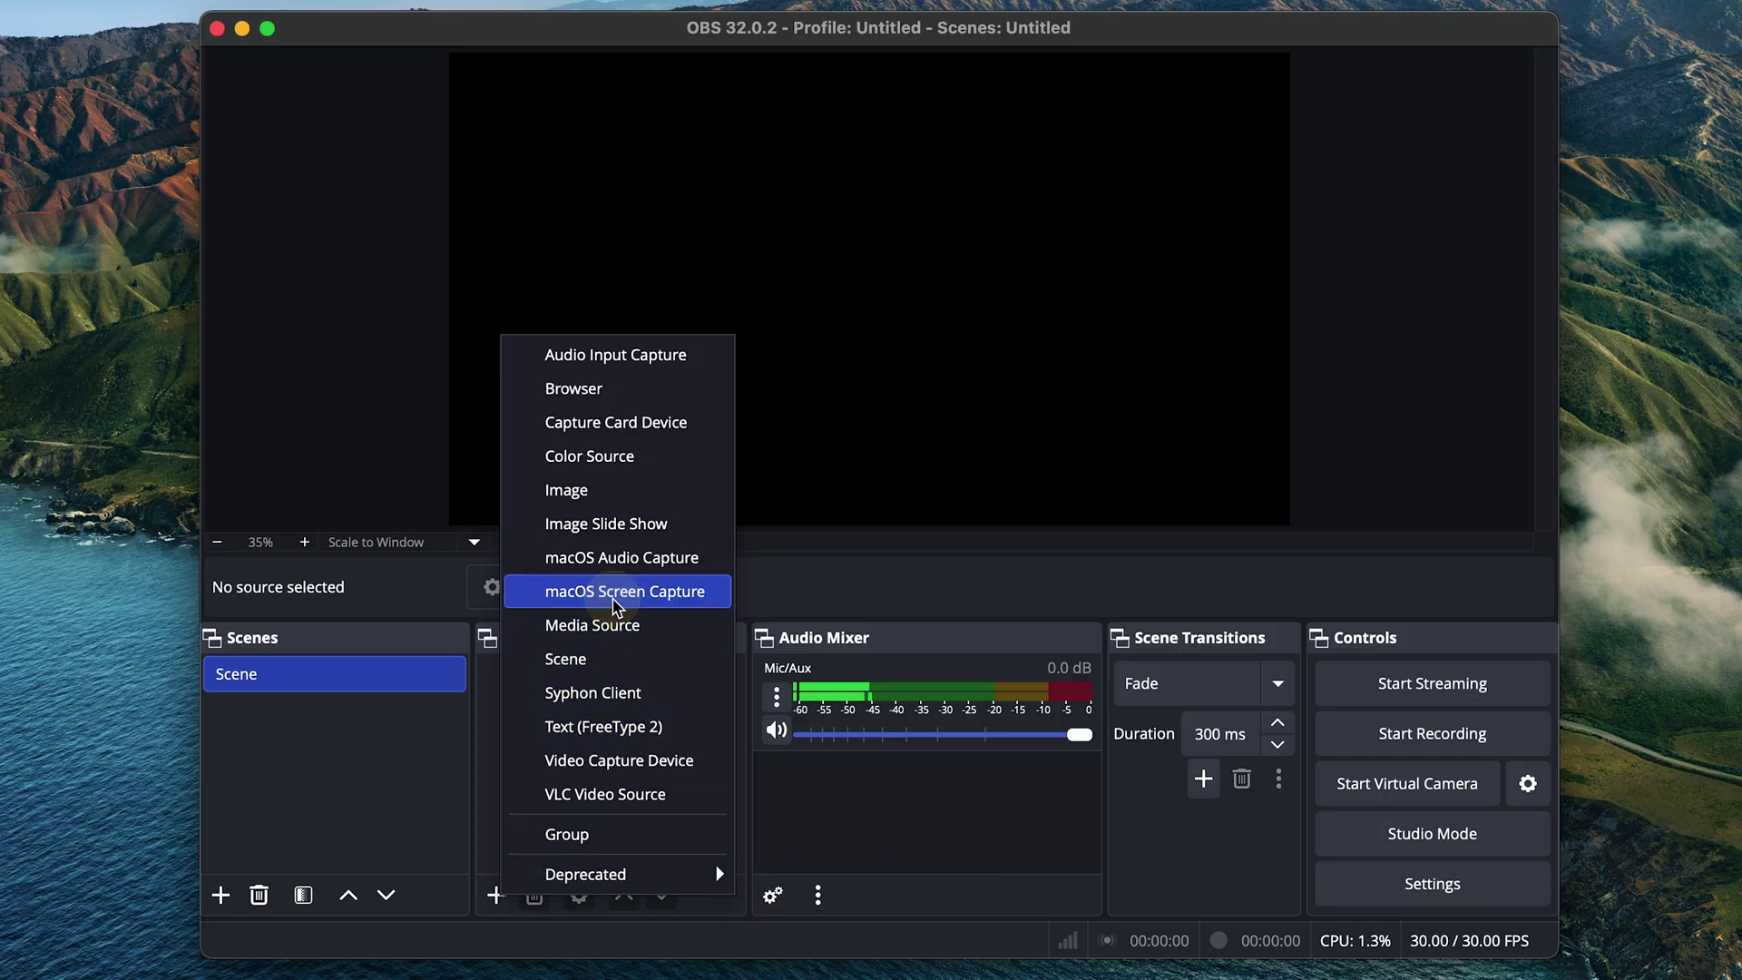
pyautogui.click(615, 592)
pyautogui.click(1042, 630)
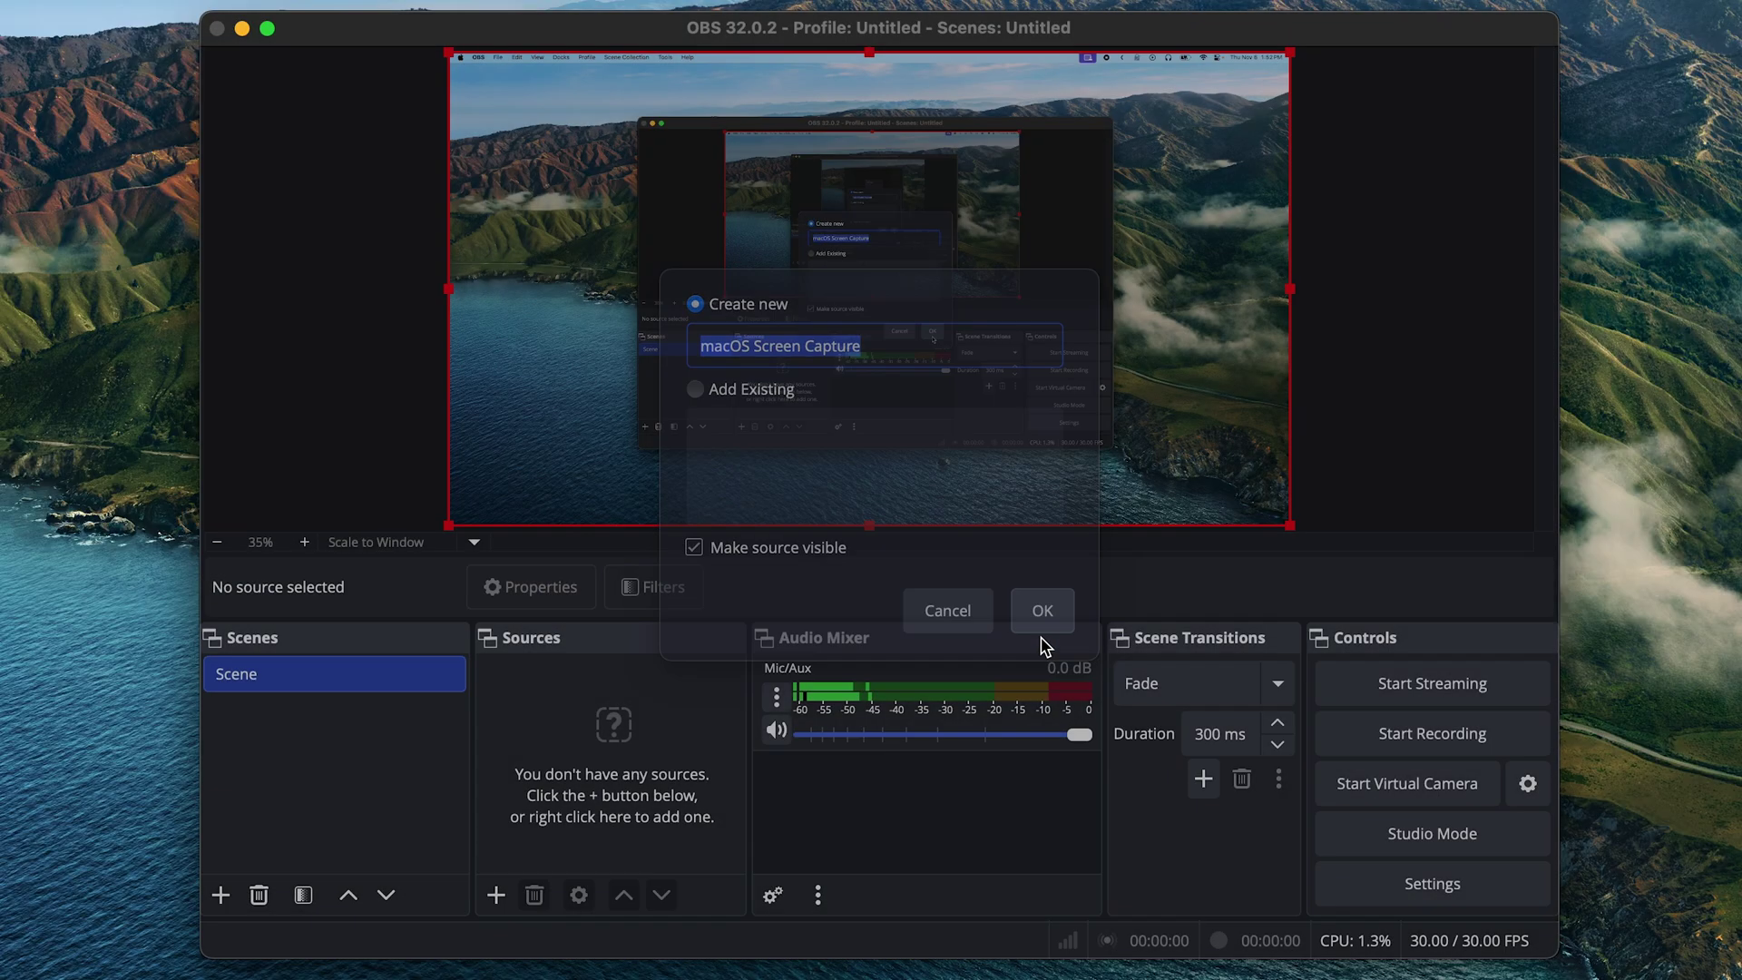
# - Keep Display Capture as the method and select the LG HDR 4K (2) display
pyautogui.click(744, 454)
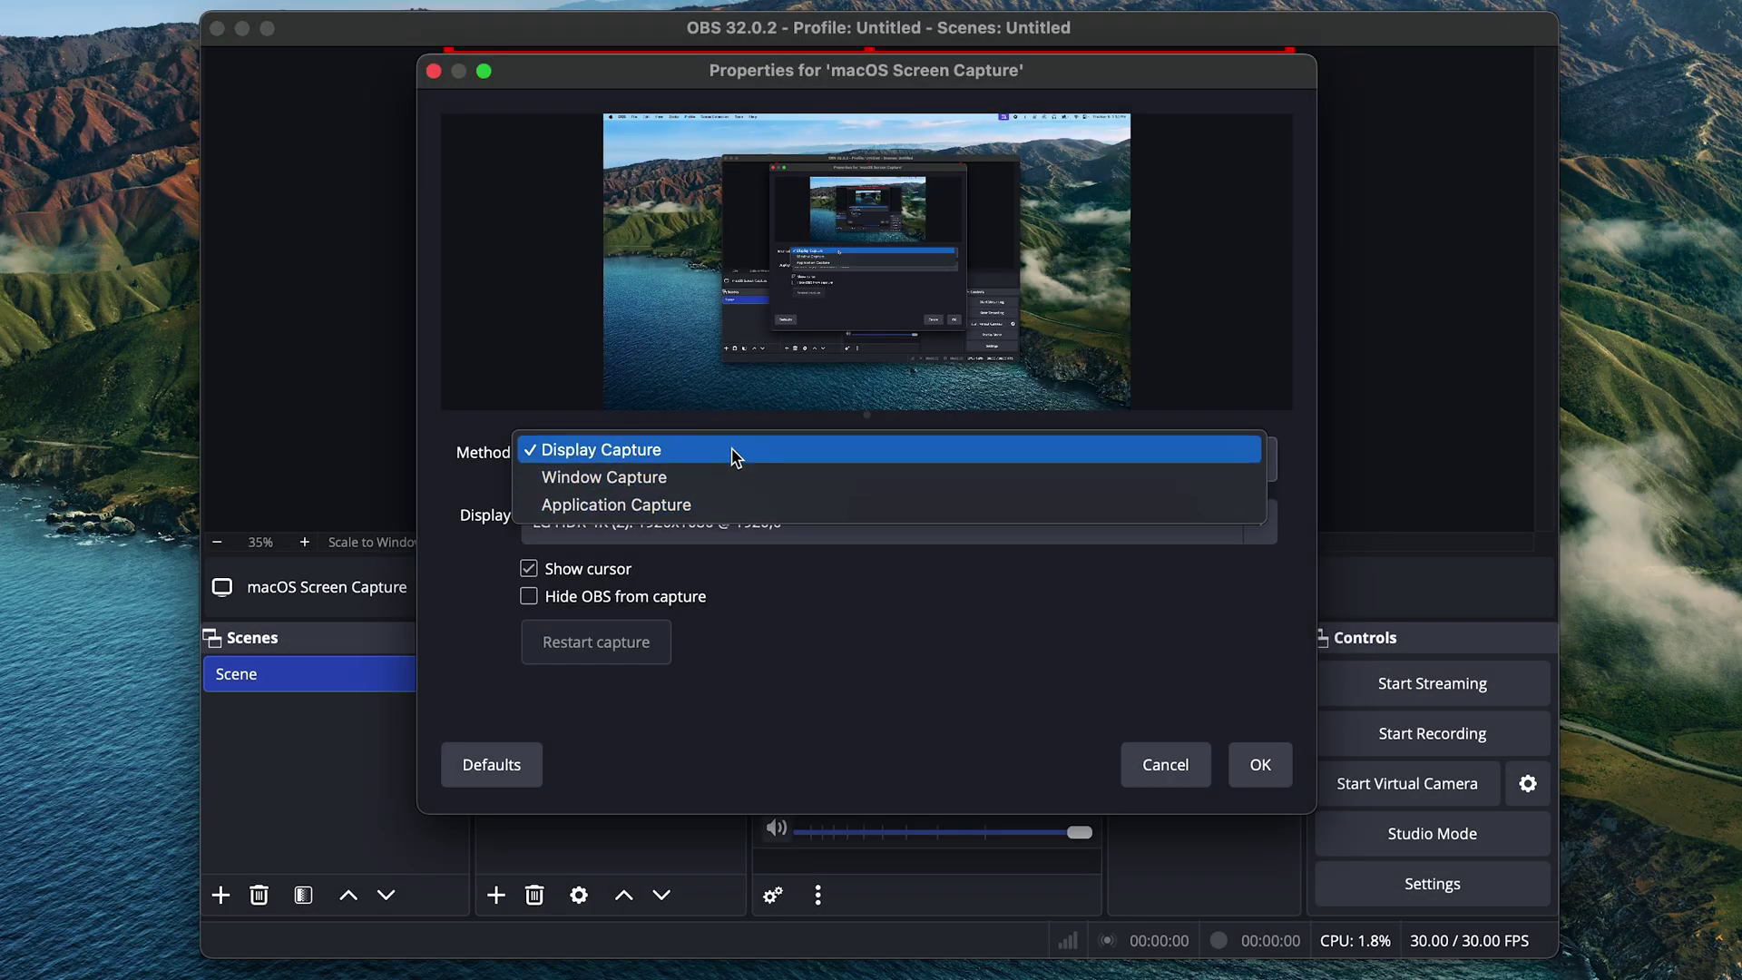
pyautogui.click(731, 448)
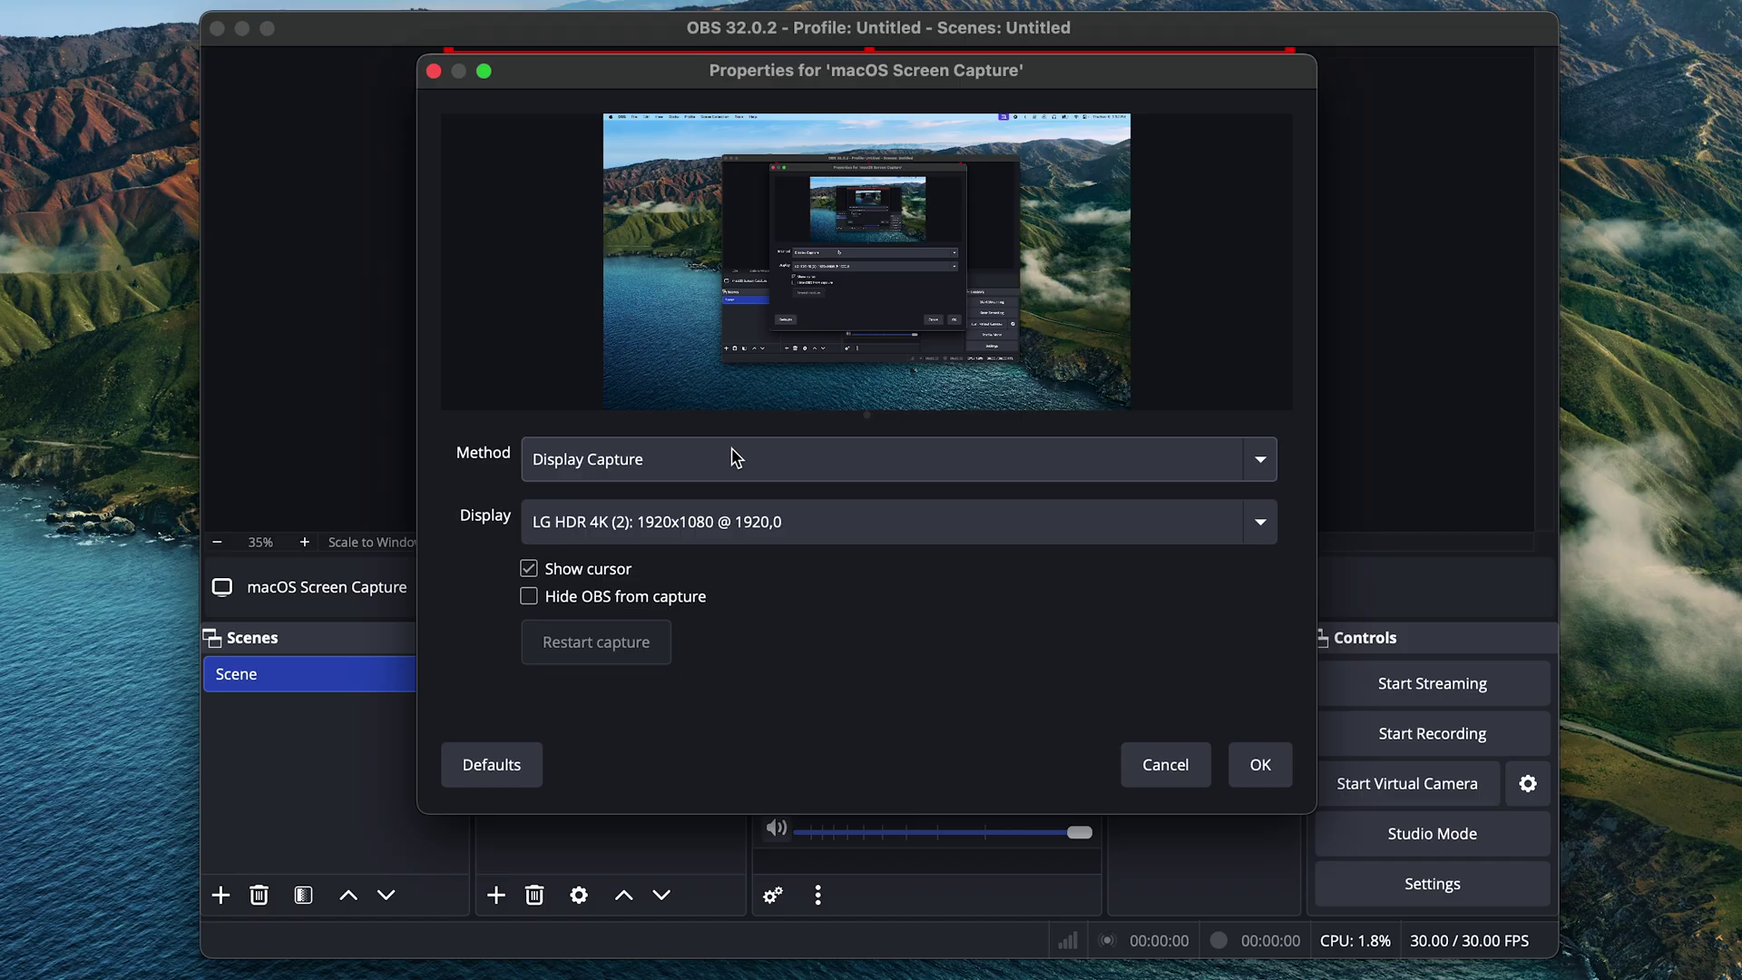
pyautogui.click(757, 524)
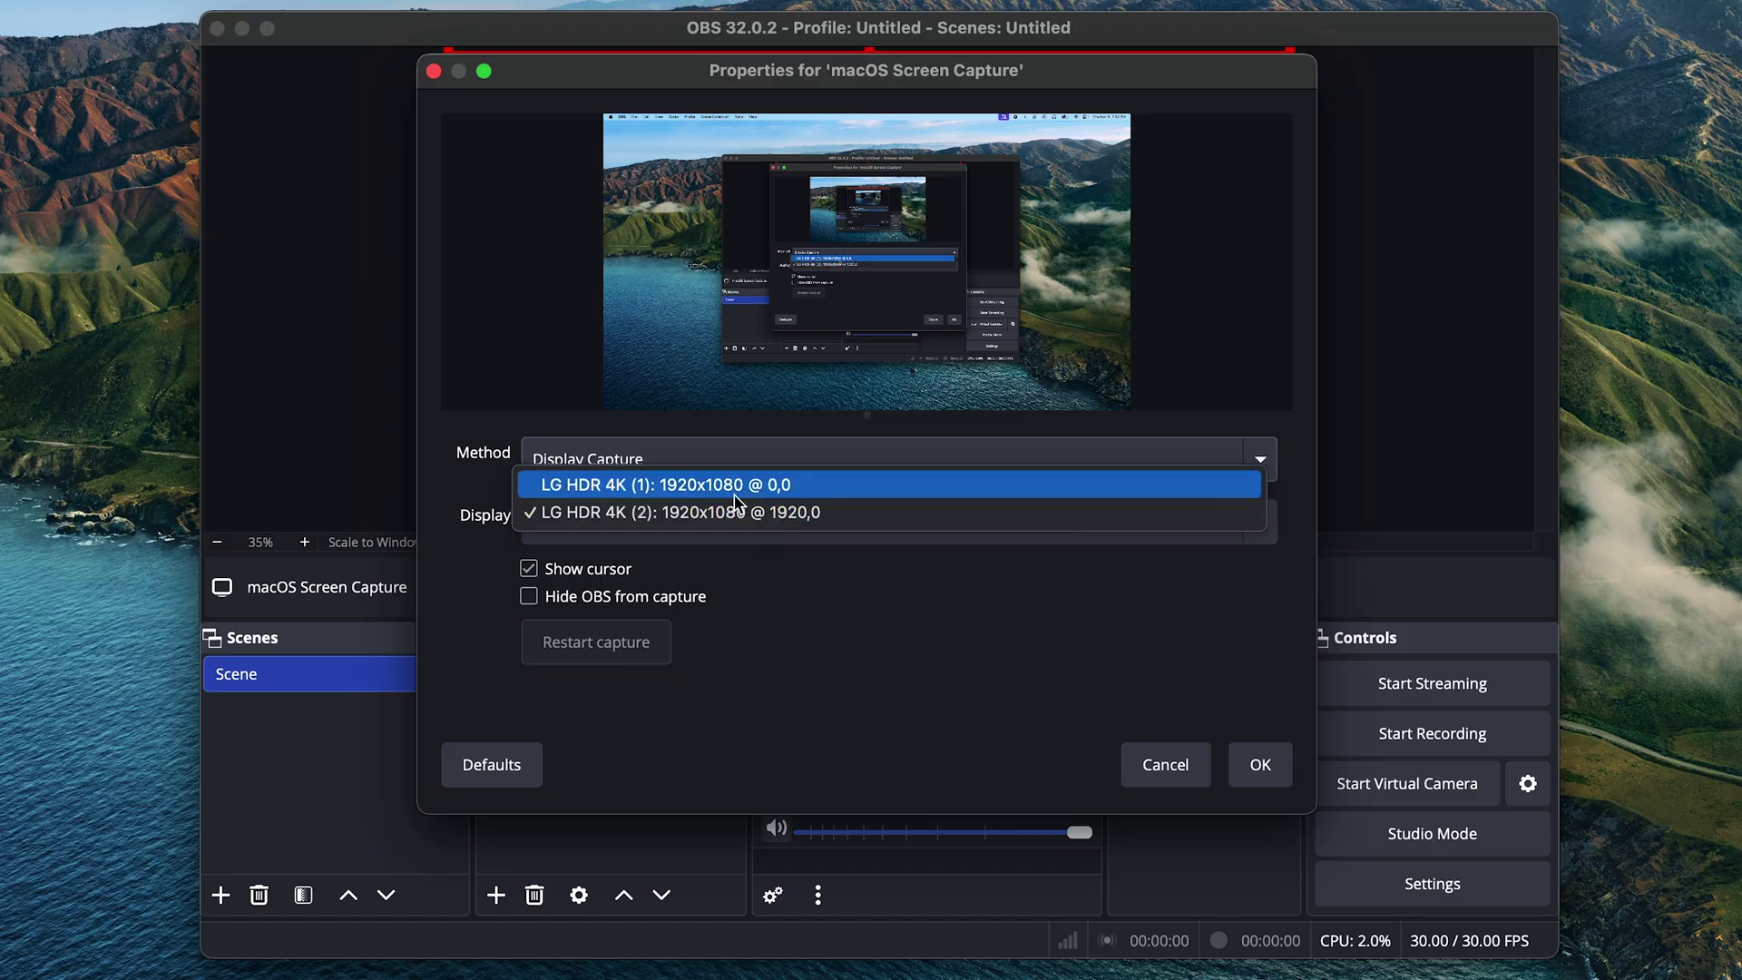
pyautogui.click(826, 514)
# - Confirm the screen capture source and resize the output to the source size, accepting the change
pyautogui.click(1261, 764)
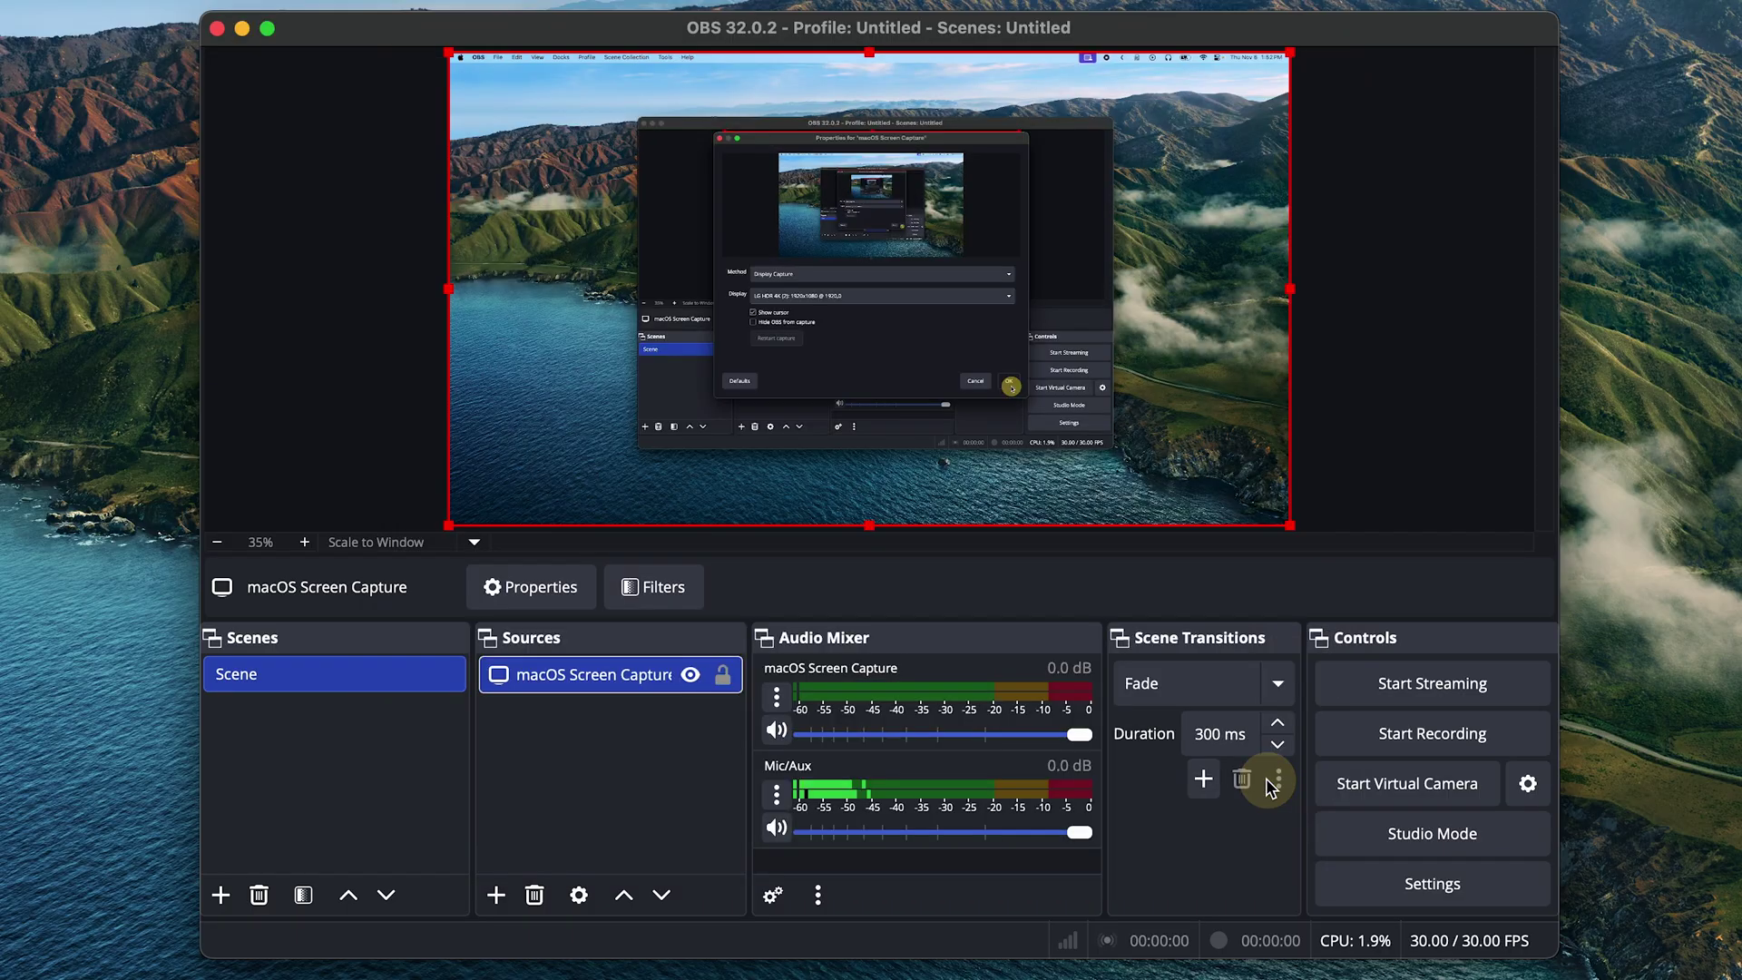
pyautogui.rightClick(868, 315)
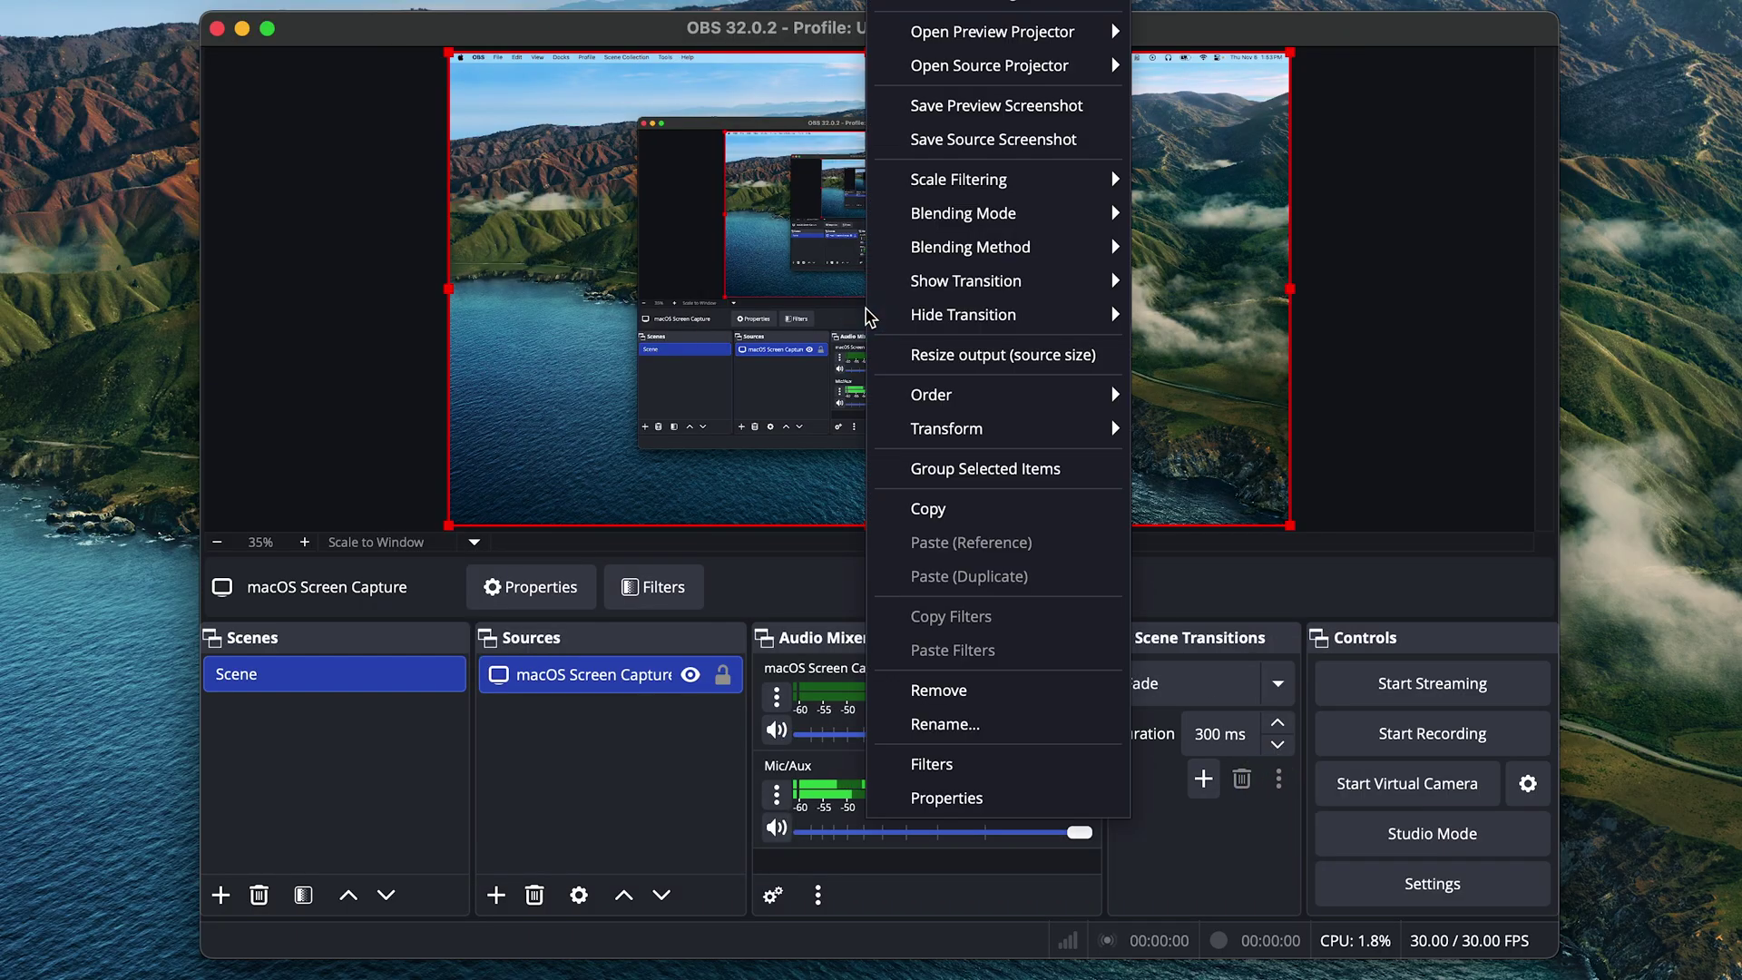
pyautogui.click(949, 361)
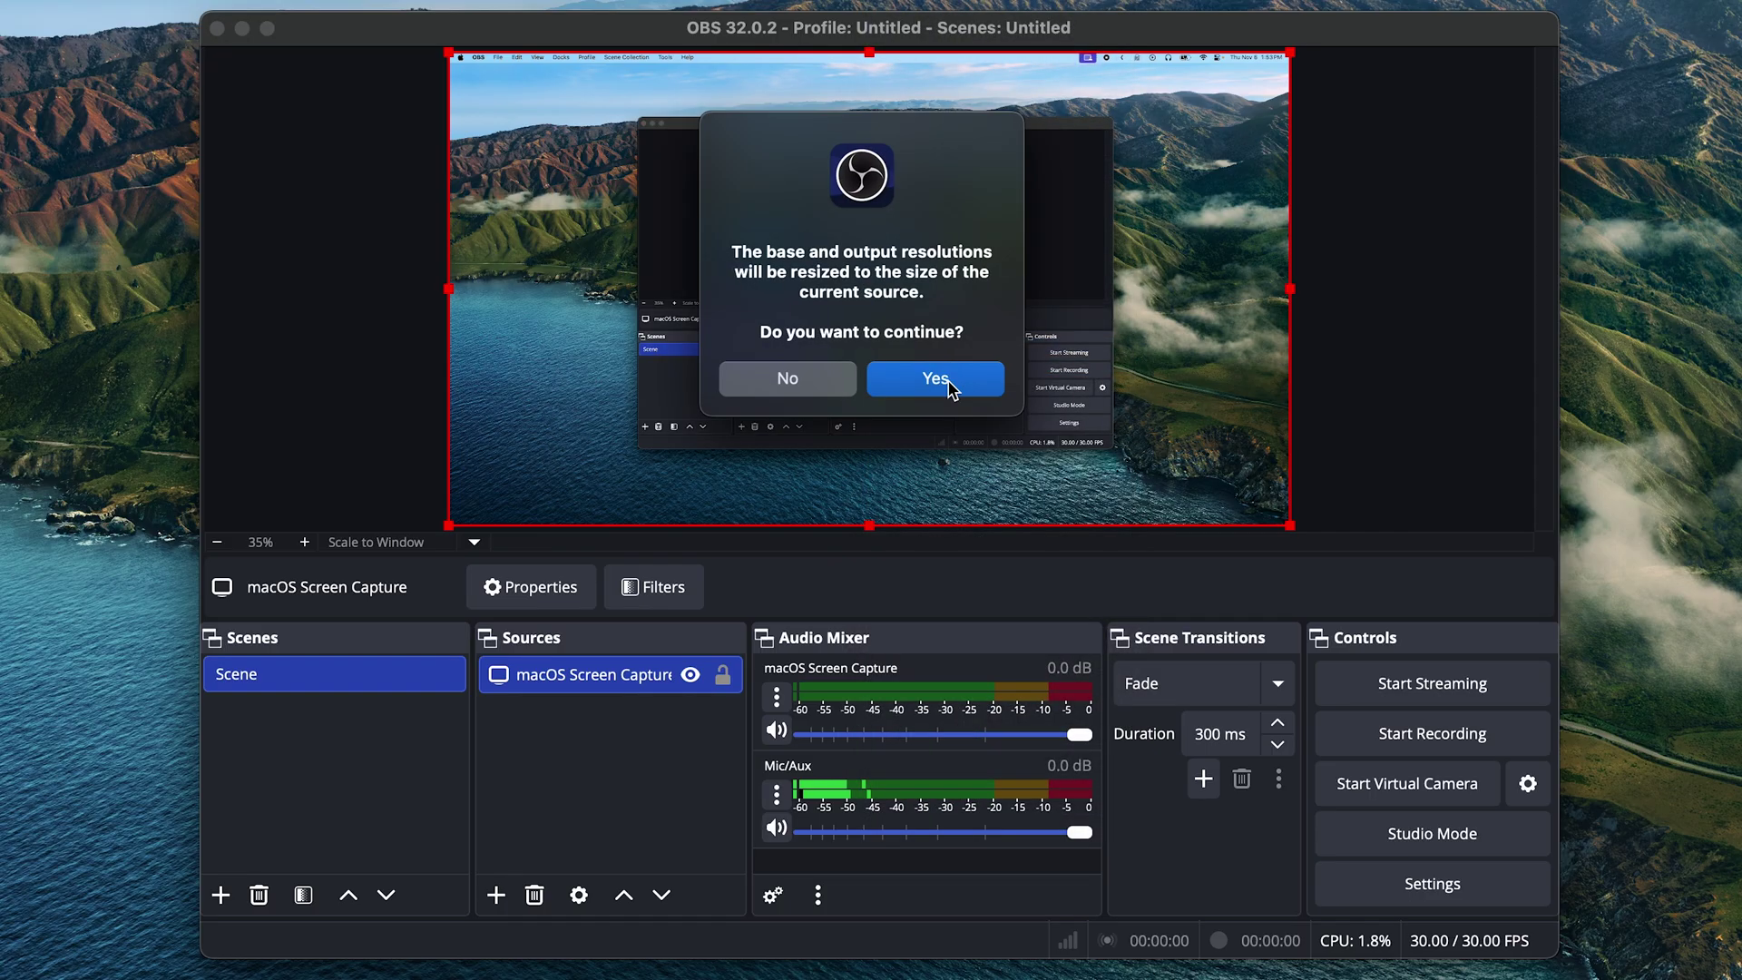
pyautogui.click(947, 379)
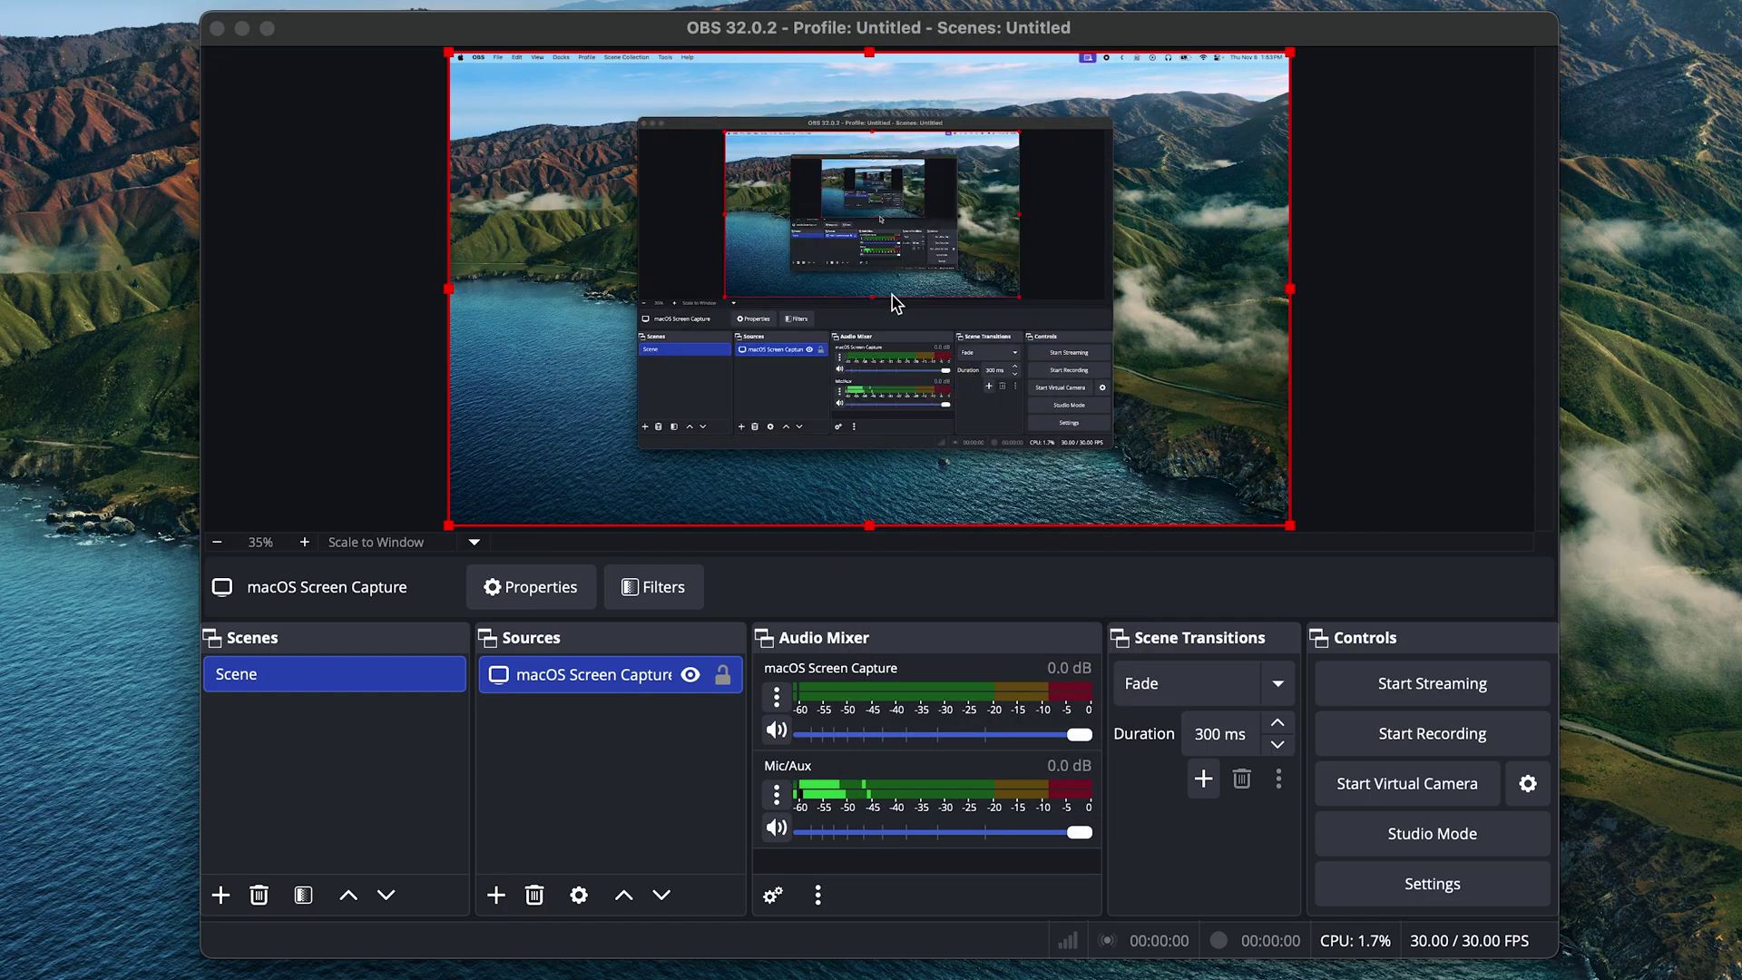
# - On the Video settings page, set Output (Scaled) Resolution to 1920x1080, leaving the 3840x2160 base
pyautogui.click(1386, 884)
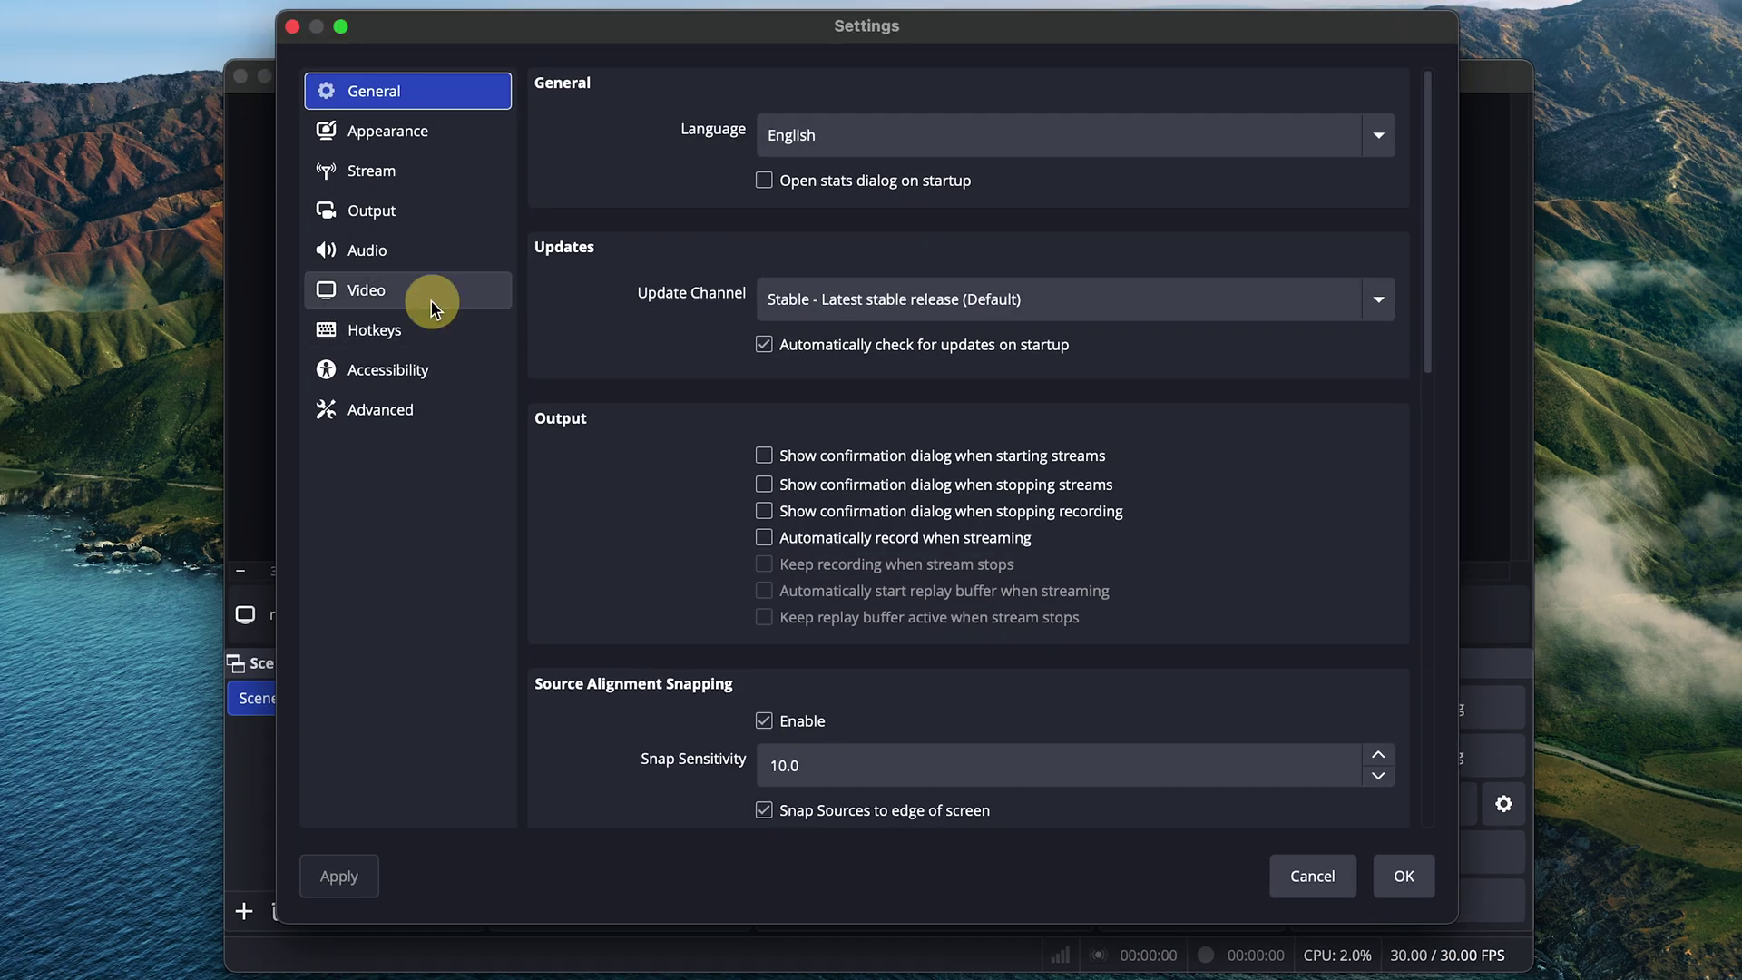
pyautogui.click(416, 262)
pyautogui.click(876, 203)
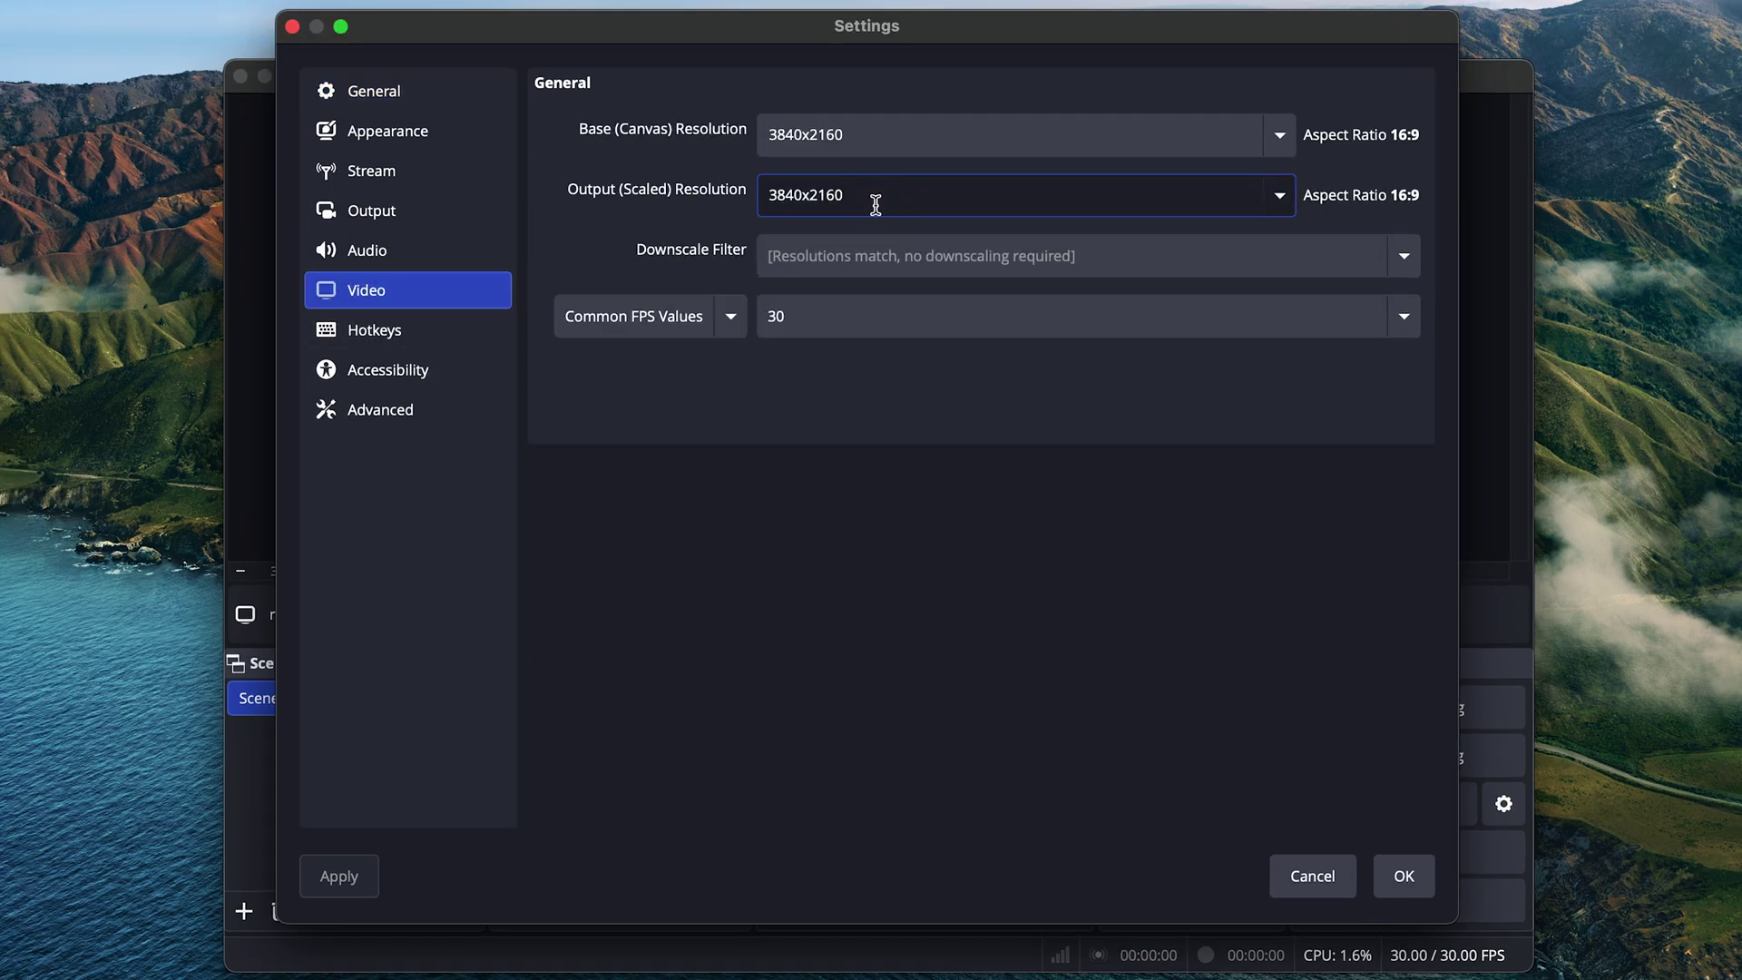
pyautogui.click(1282, 195)
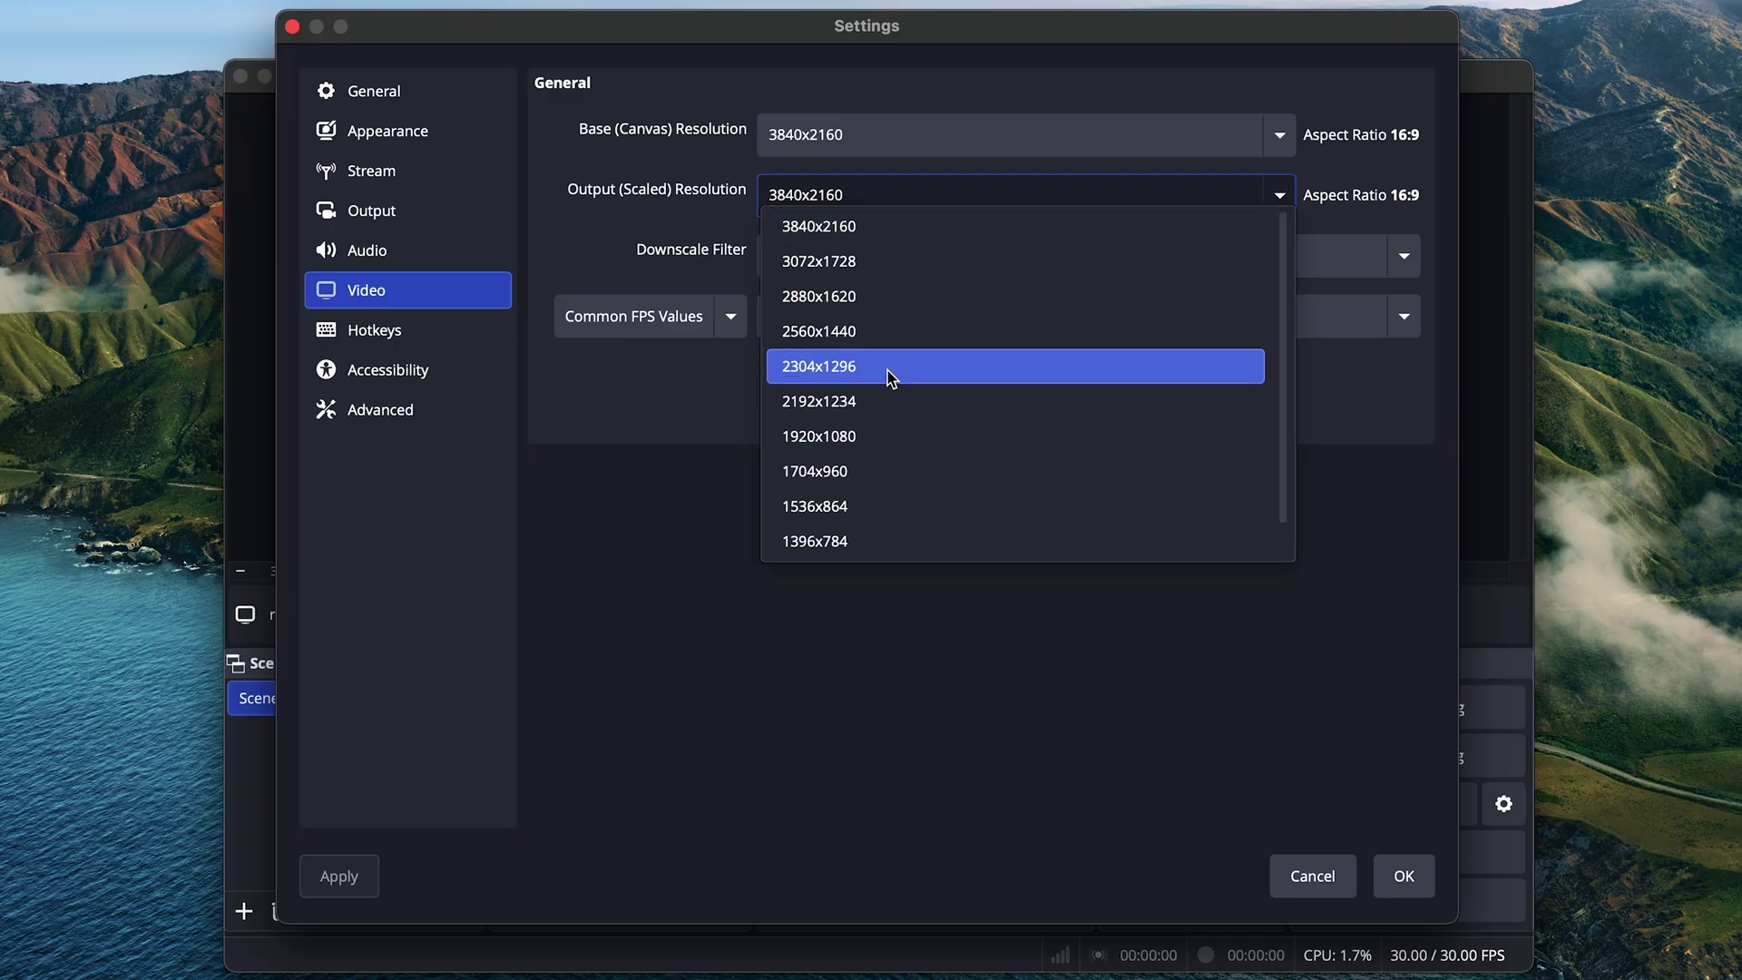
pyautogui.click(904, 437)
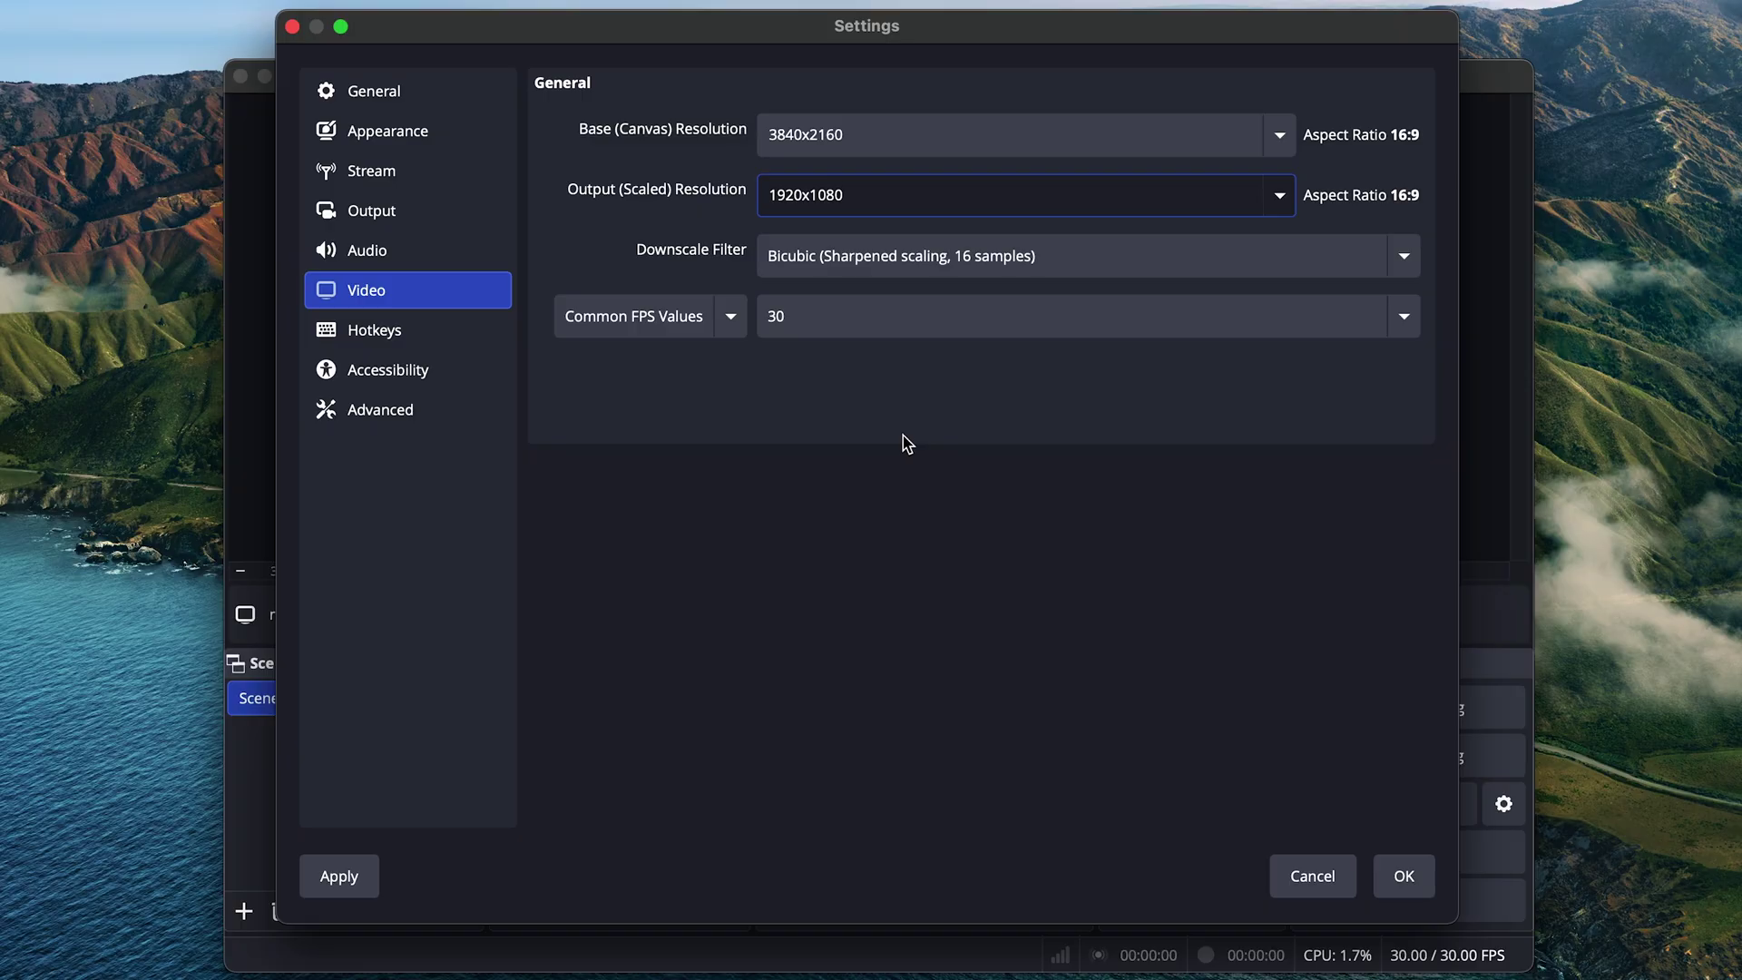
# - Save the settings and add a Video Capture Device source using the HD Pro Webcam C920
pyautogui.click(1403, 875)
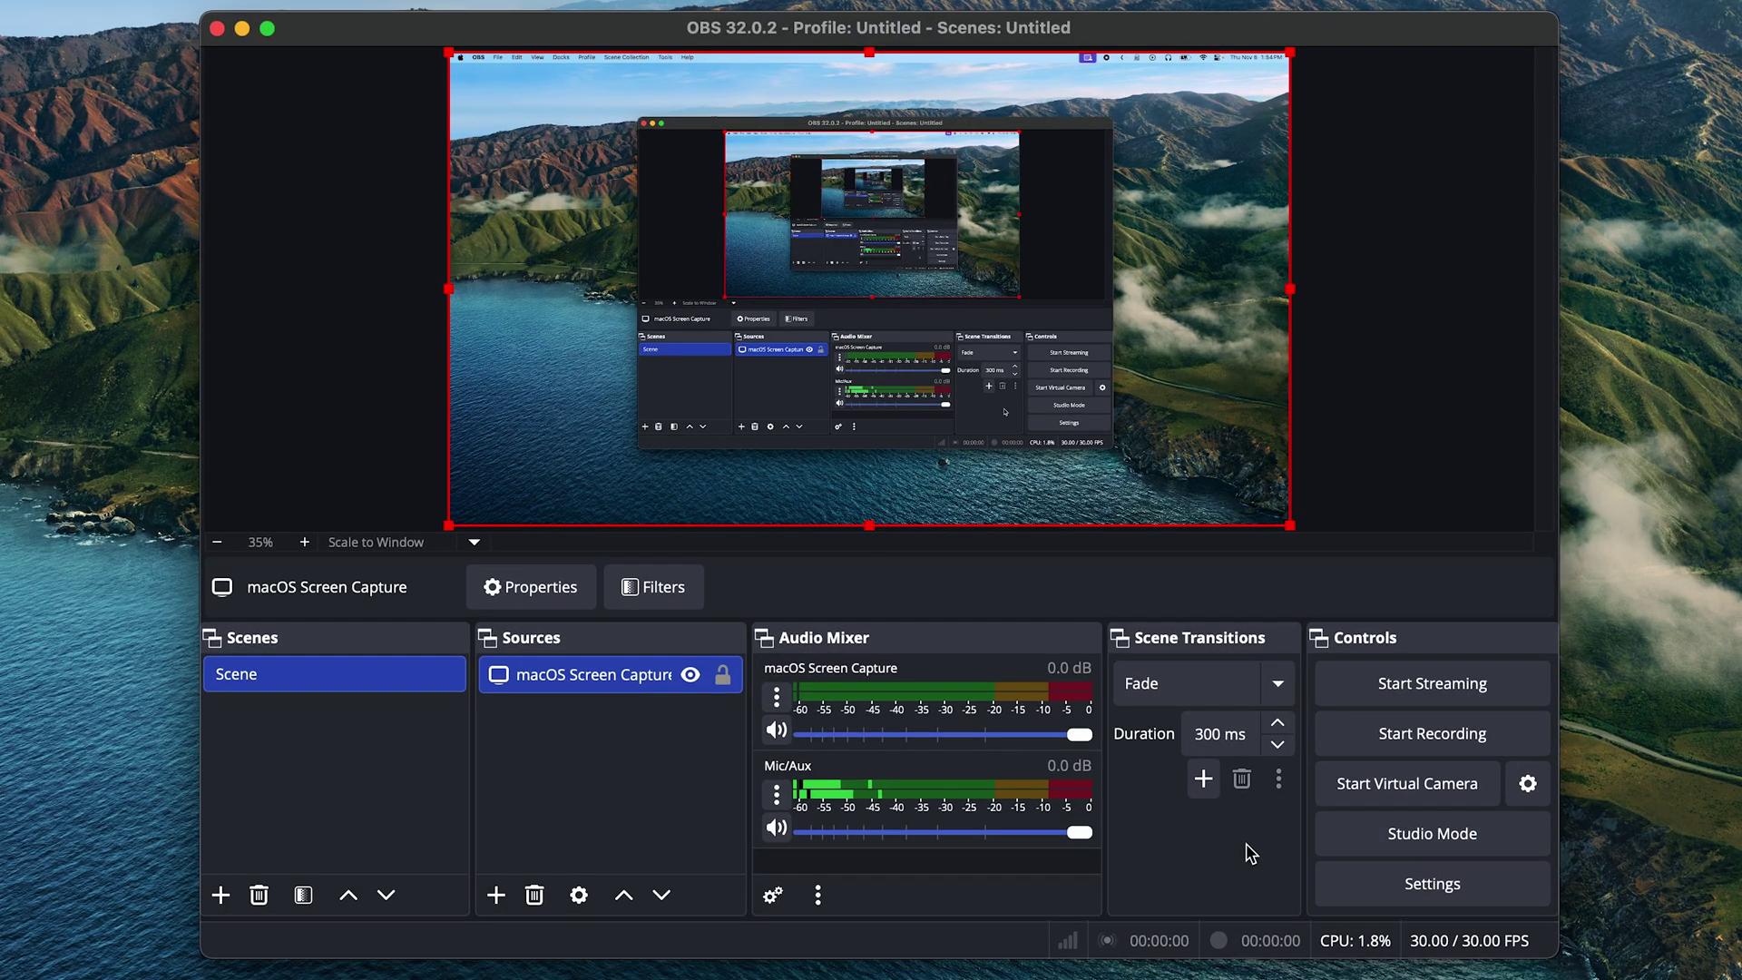
pyautogui.click(624, 778)
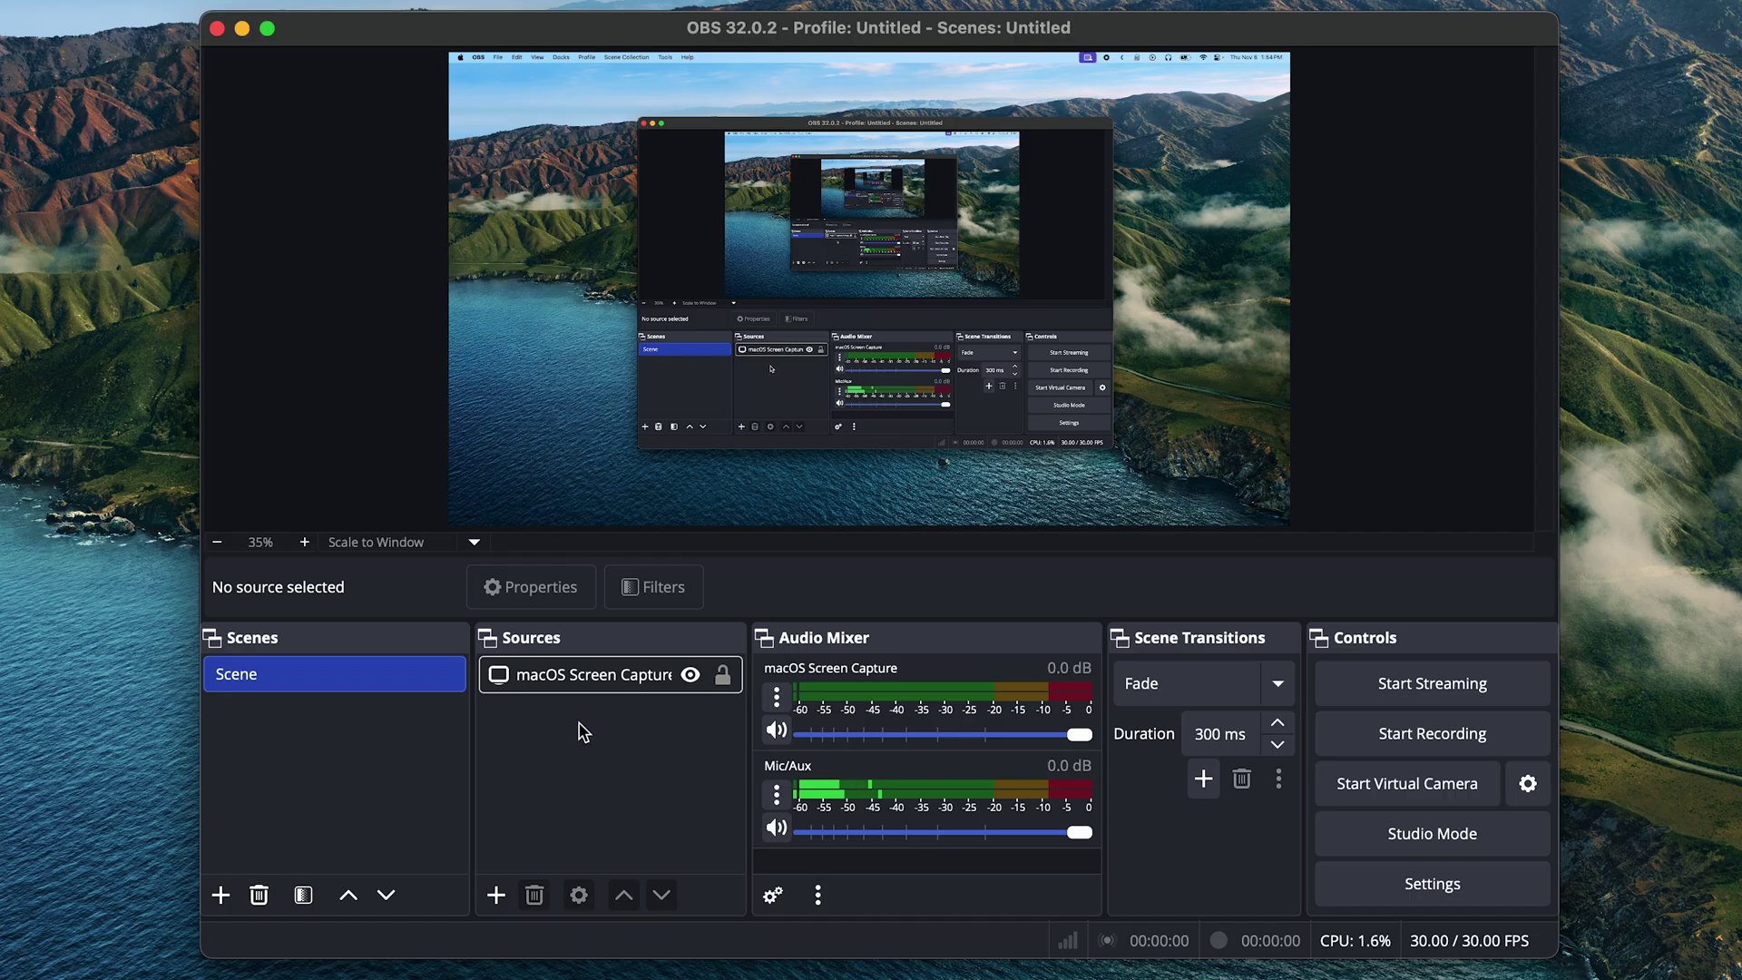
pyautogui.click(495, 894)
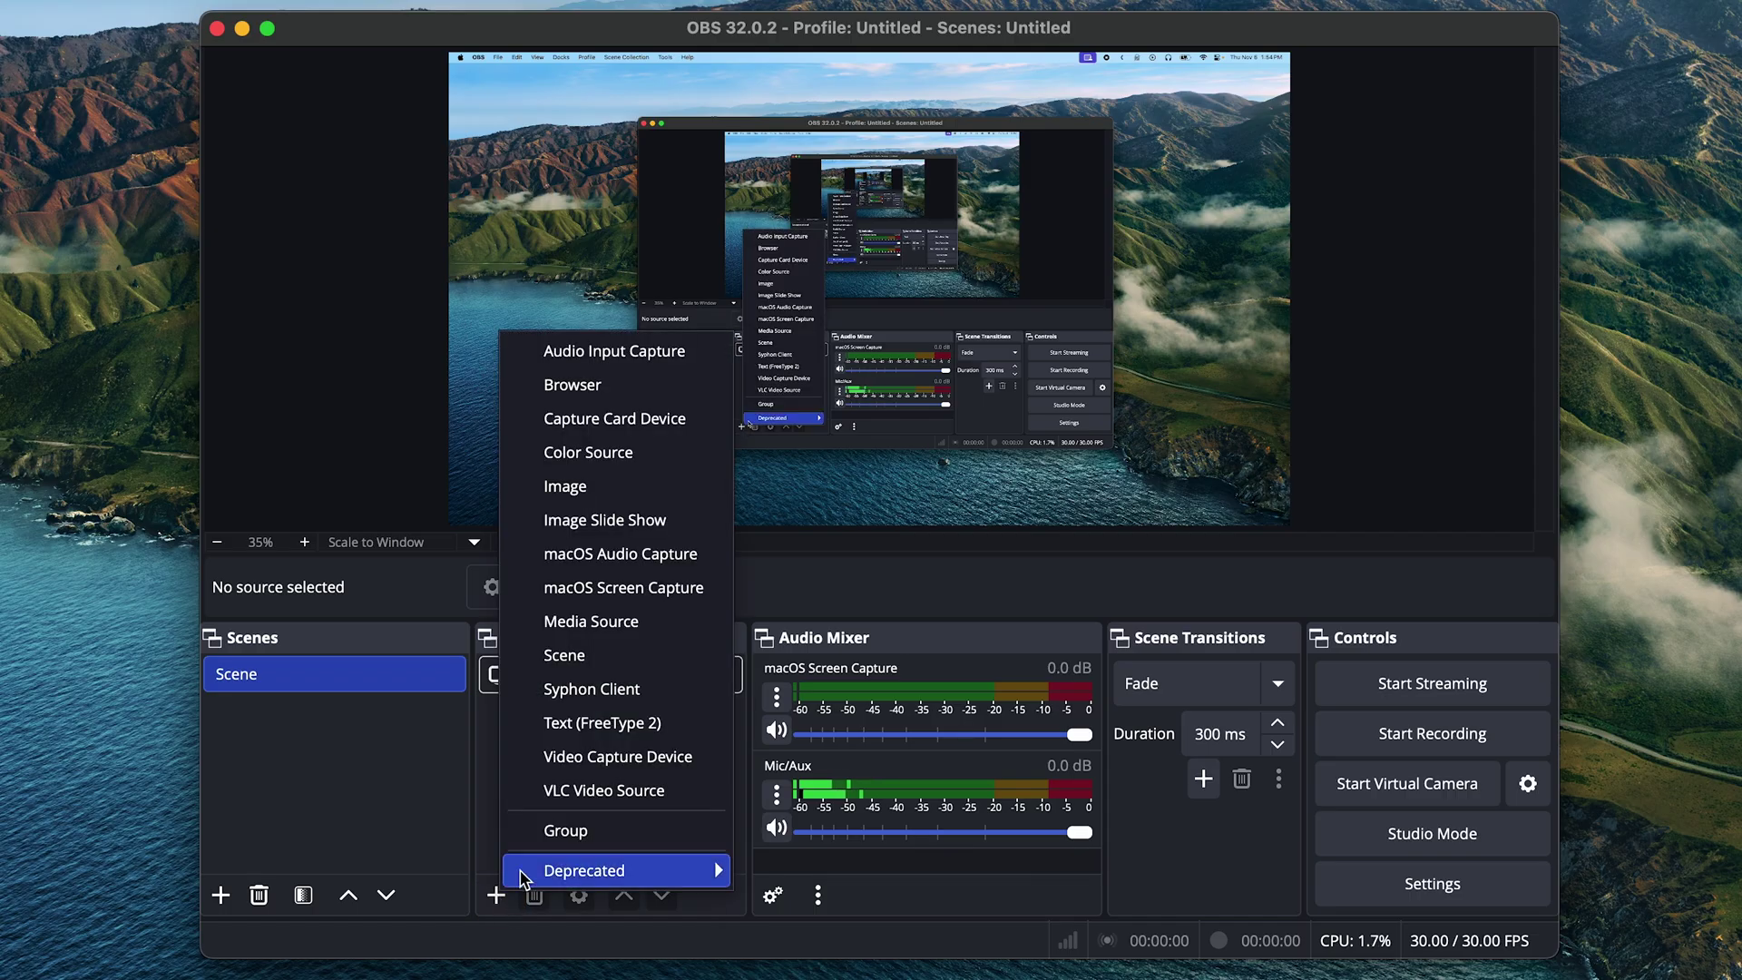
pyautogui.click(570, 757)
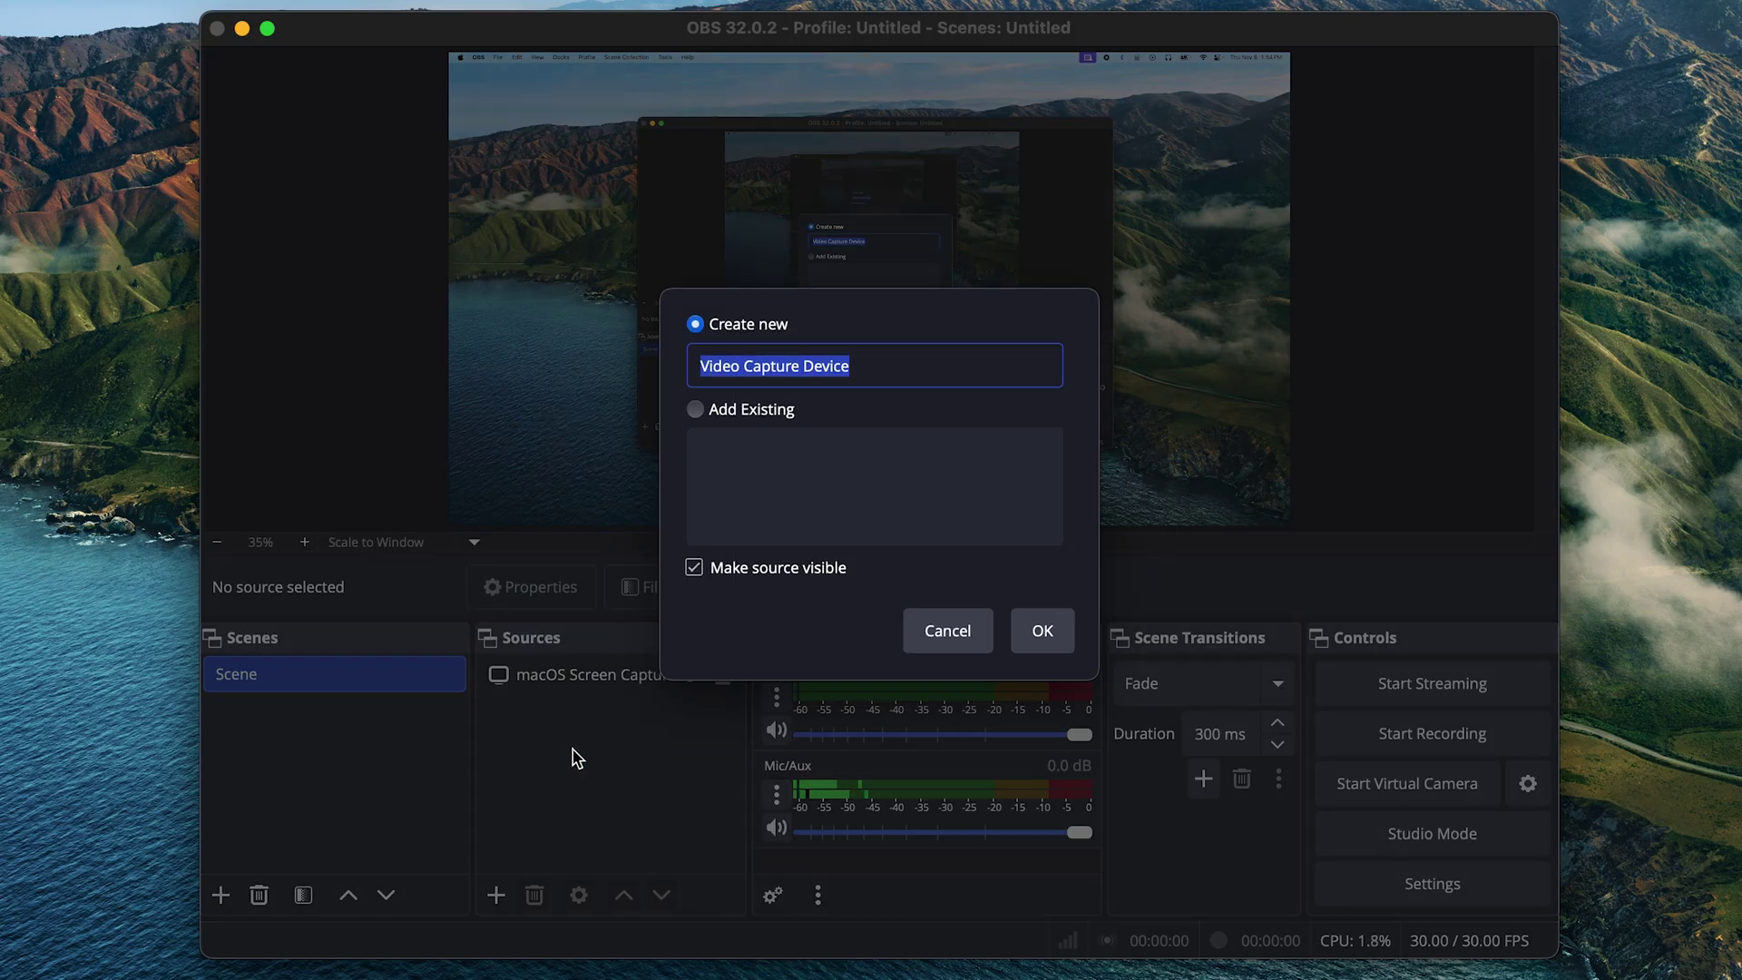
pyautogui.click(1042, 631)
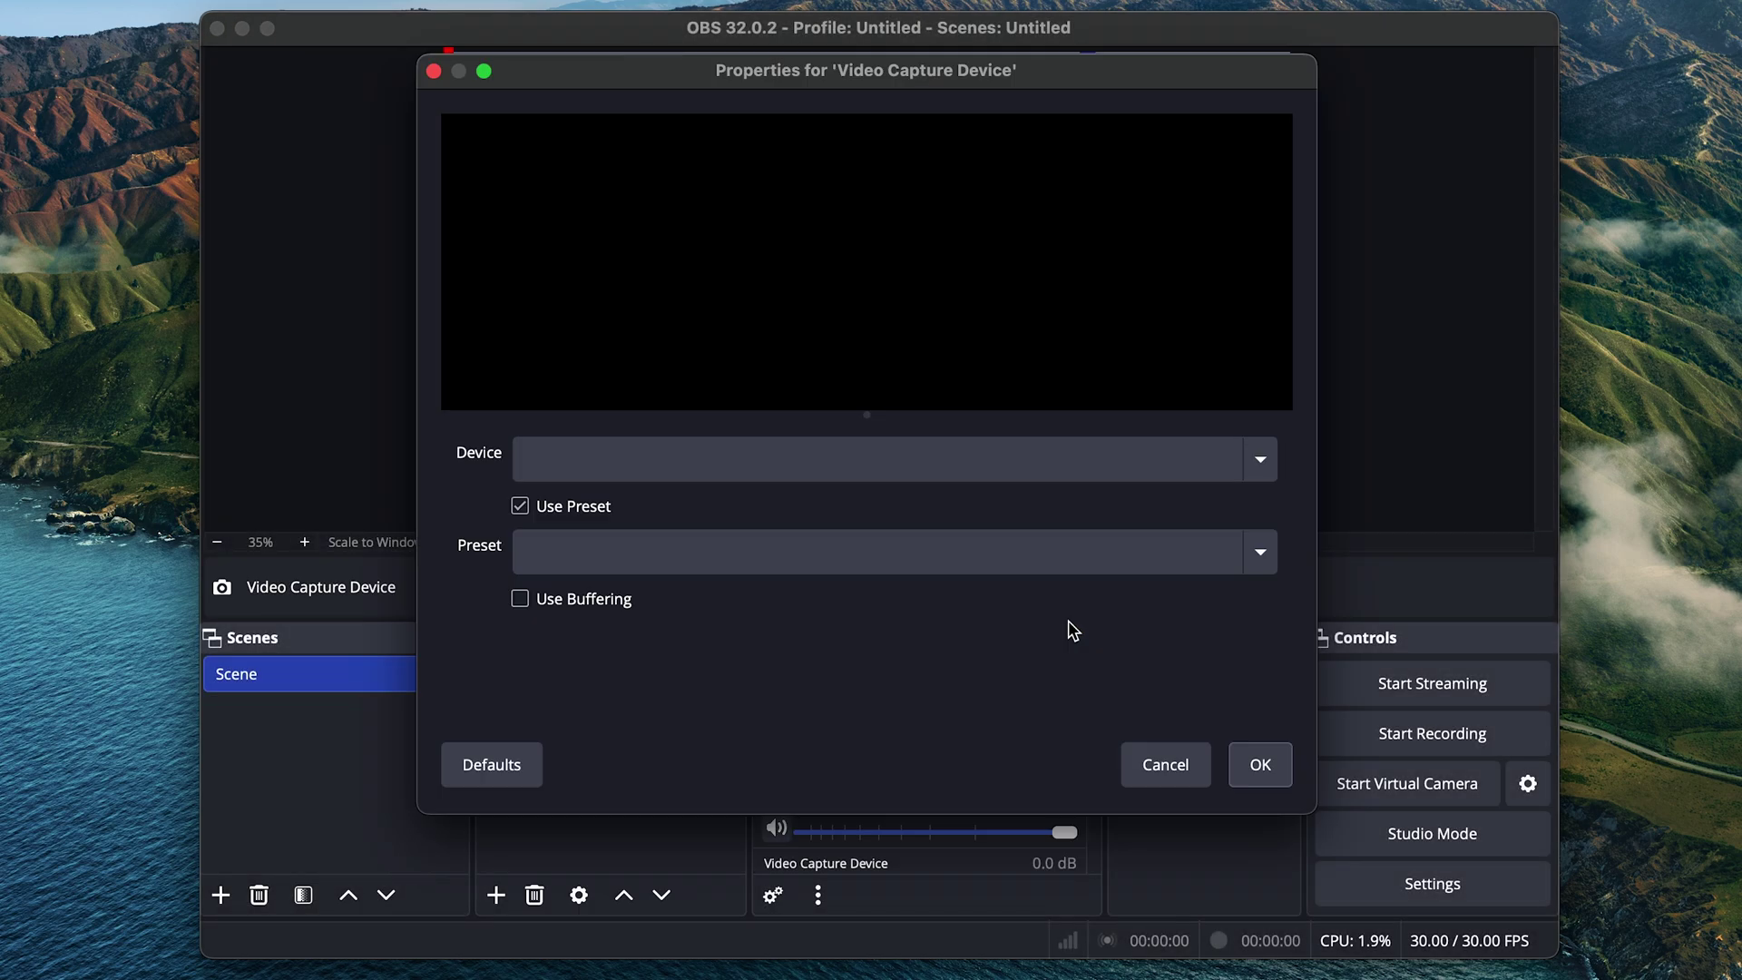
pyautogui.click(895, 461)
pyautogui.click(778, 490)
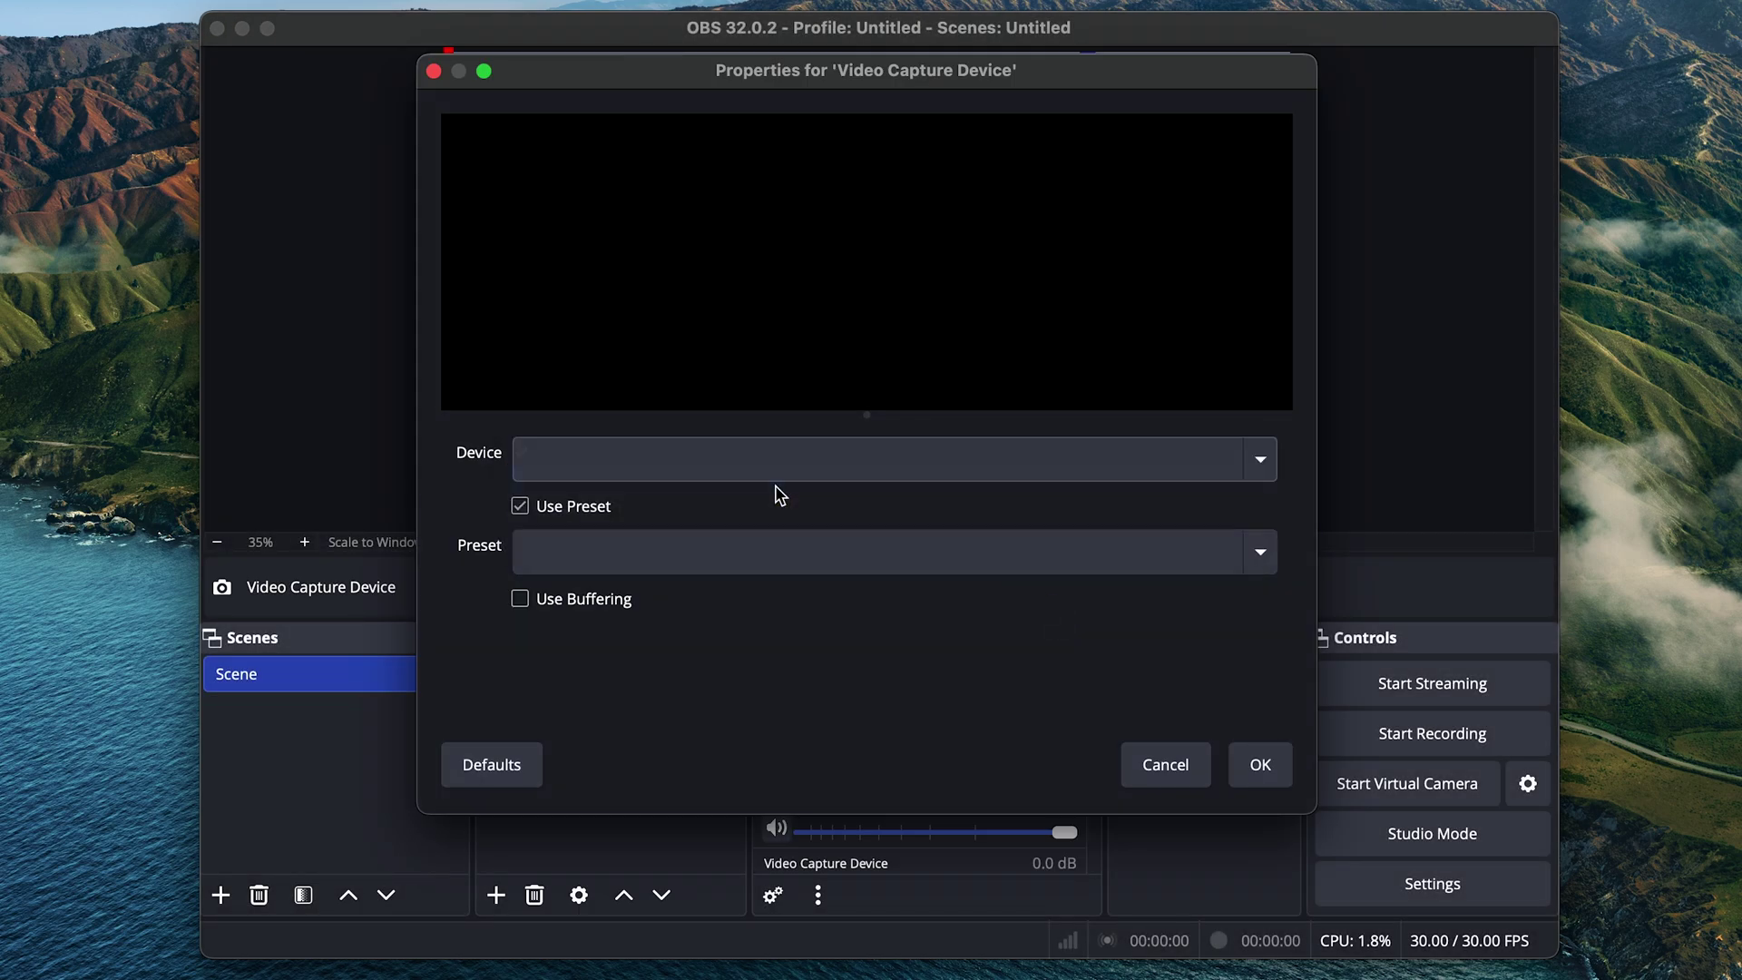
pyautogui.click(1259, 764)
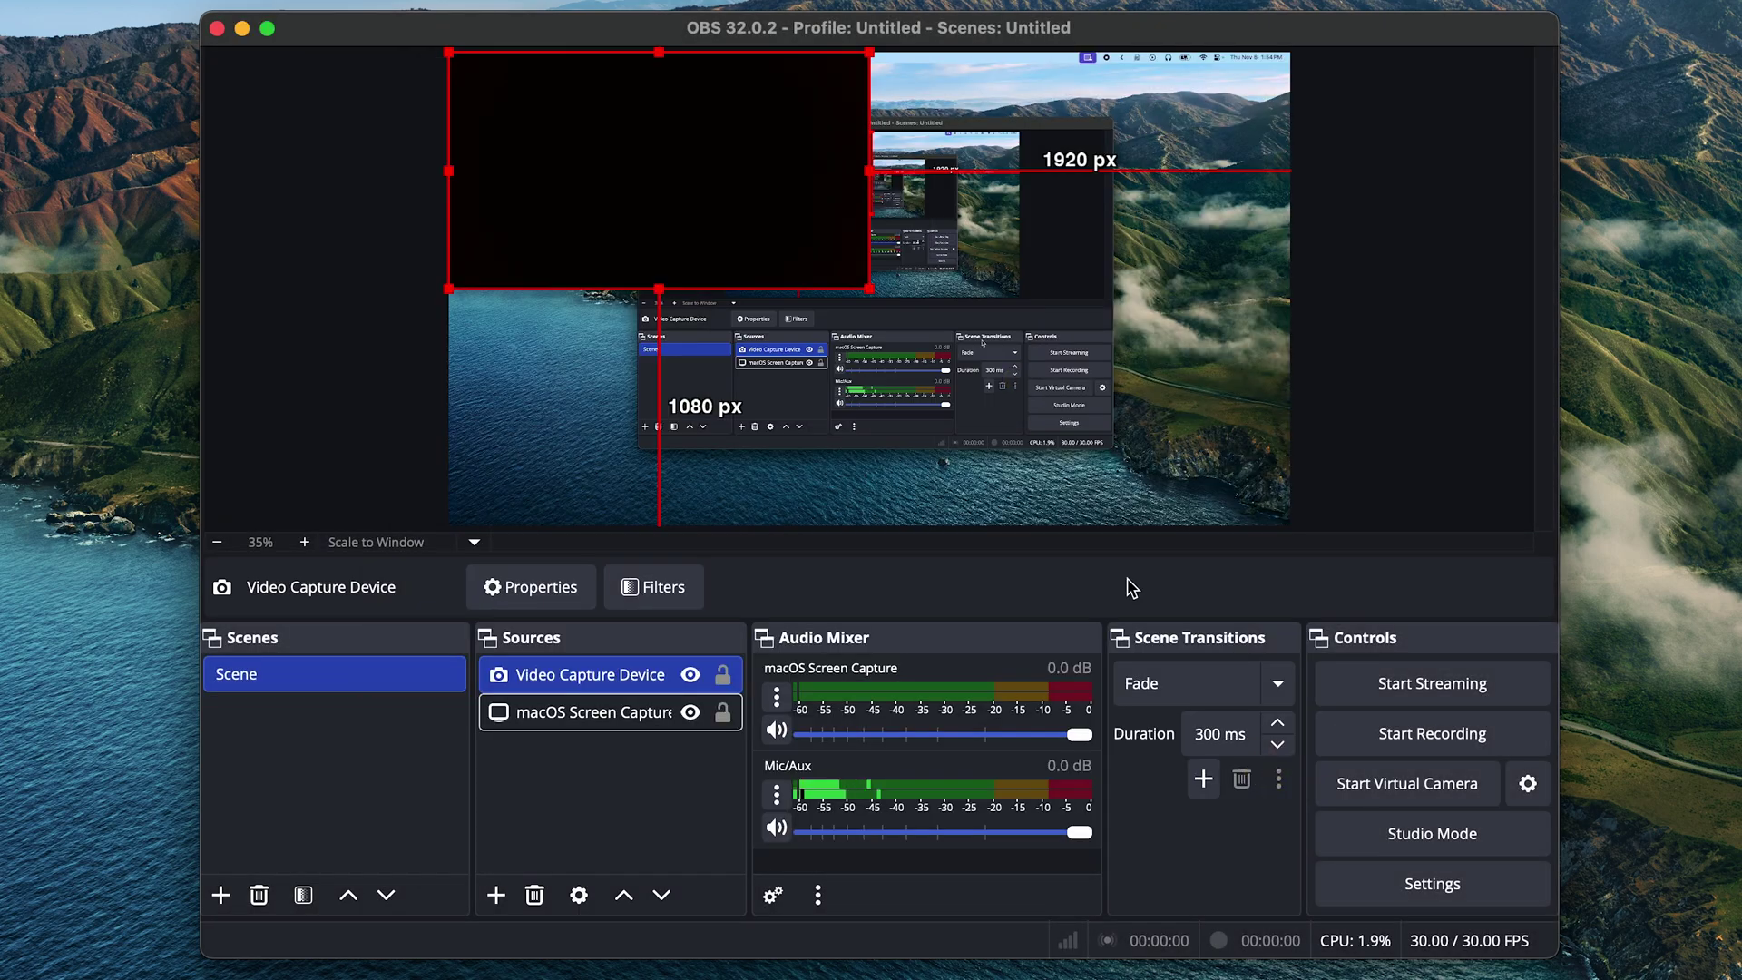
# - Shrink the webcam feed into the lower-right corner, then remove the webcam source
pyautogui.moveTo(869, 290); pyautogui.dragTo(1037, 369)
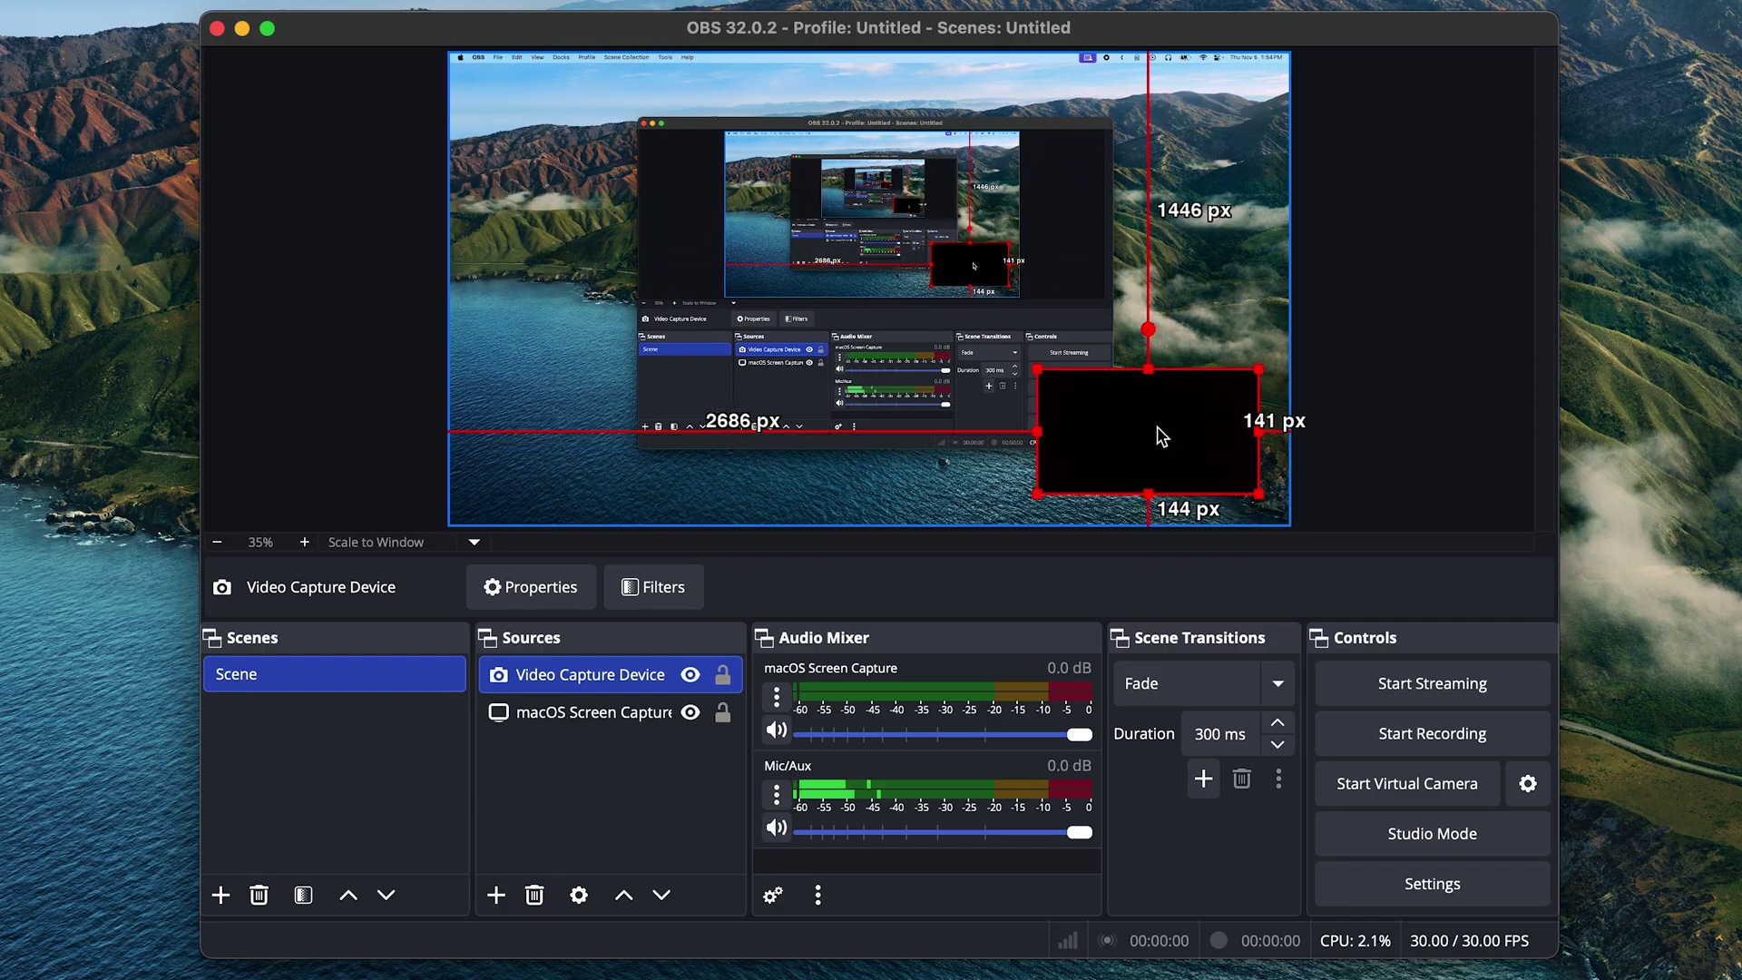
pyautogui.rightClick(635, 673)
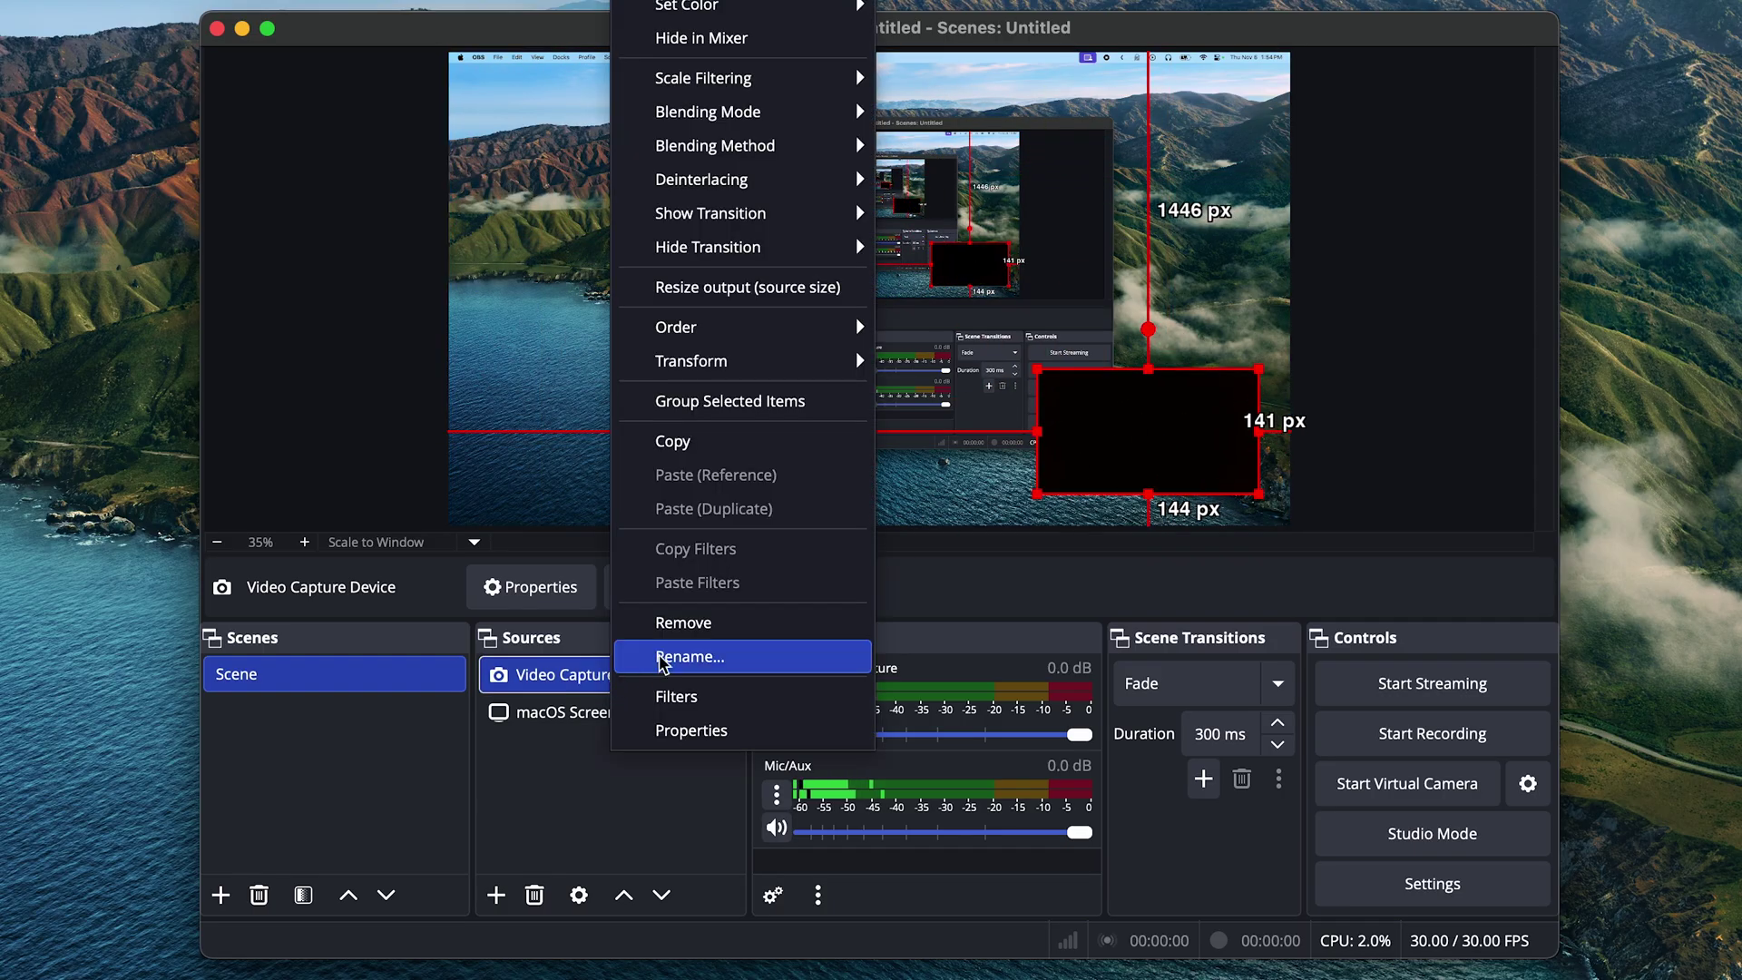
pyautogui.click(682, 623)
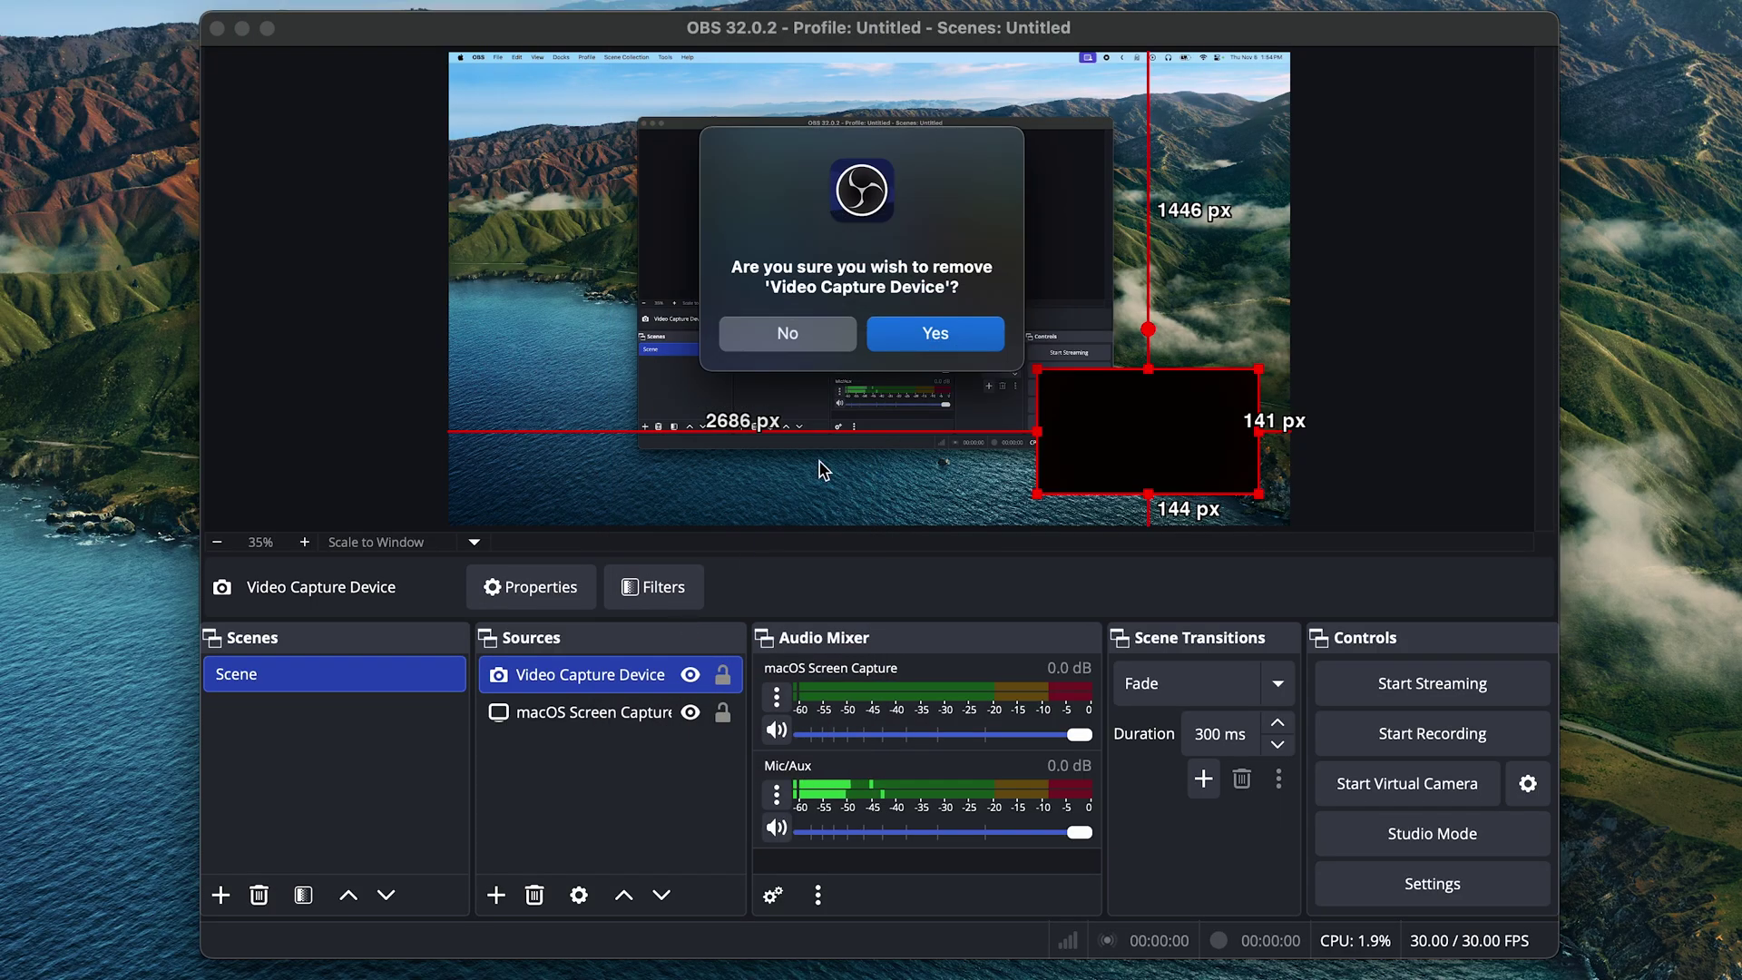
pyautogui.click(922, 341)
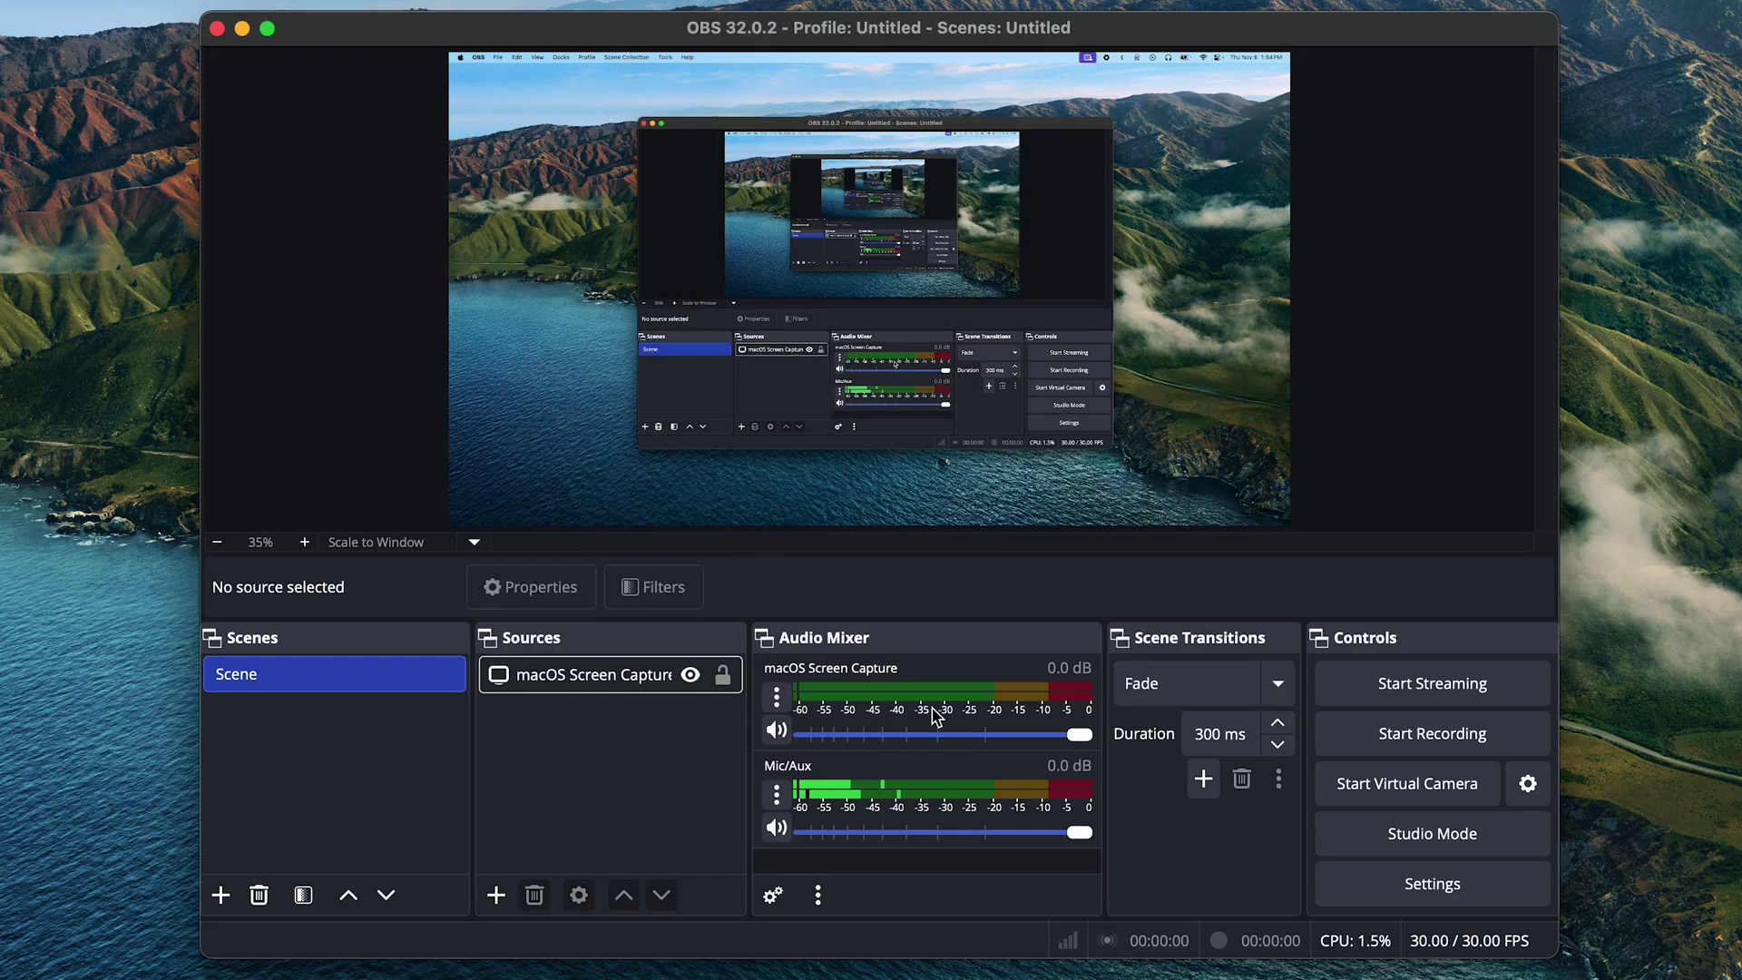
# - Adjust the macOS Screen Capture volume fader in the Audio Mixer, leaving it at 0.0 dB
pyautogui.moveTo(1080, 735)
pyautogui.mouseDown()
pyautogui.moveTo(859, 741)
pyautogui.moveTo(1082, 734)
pyautogui.mouseUp()
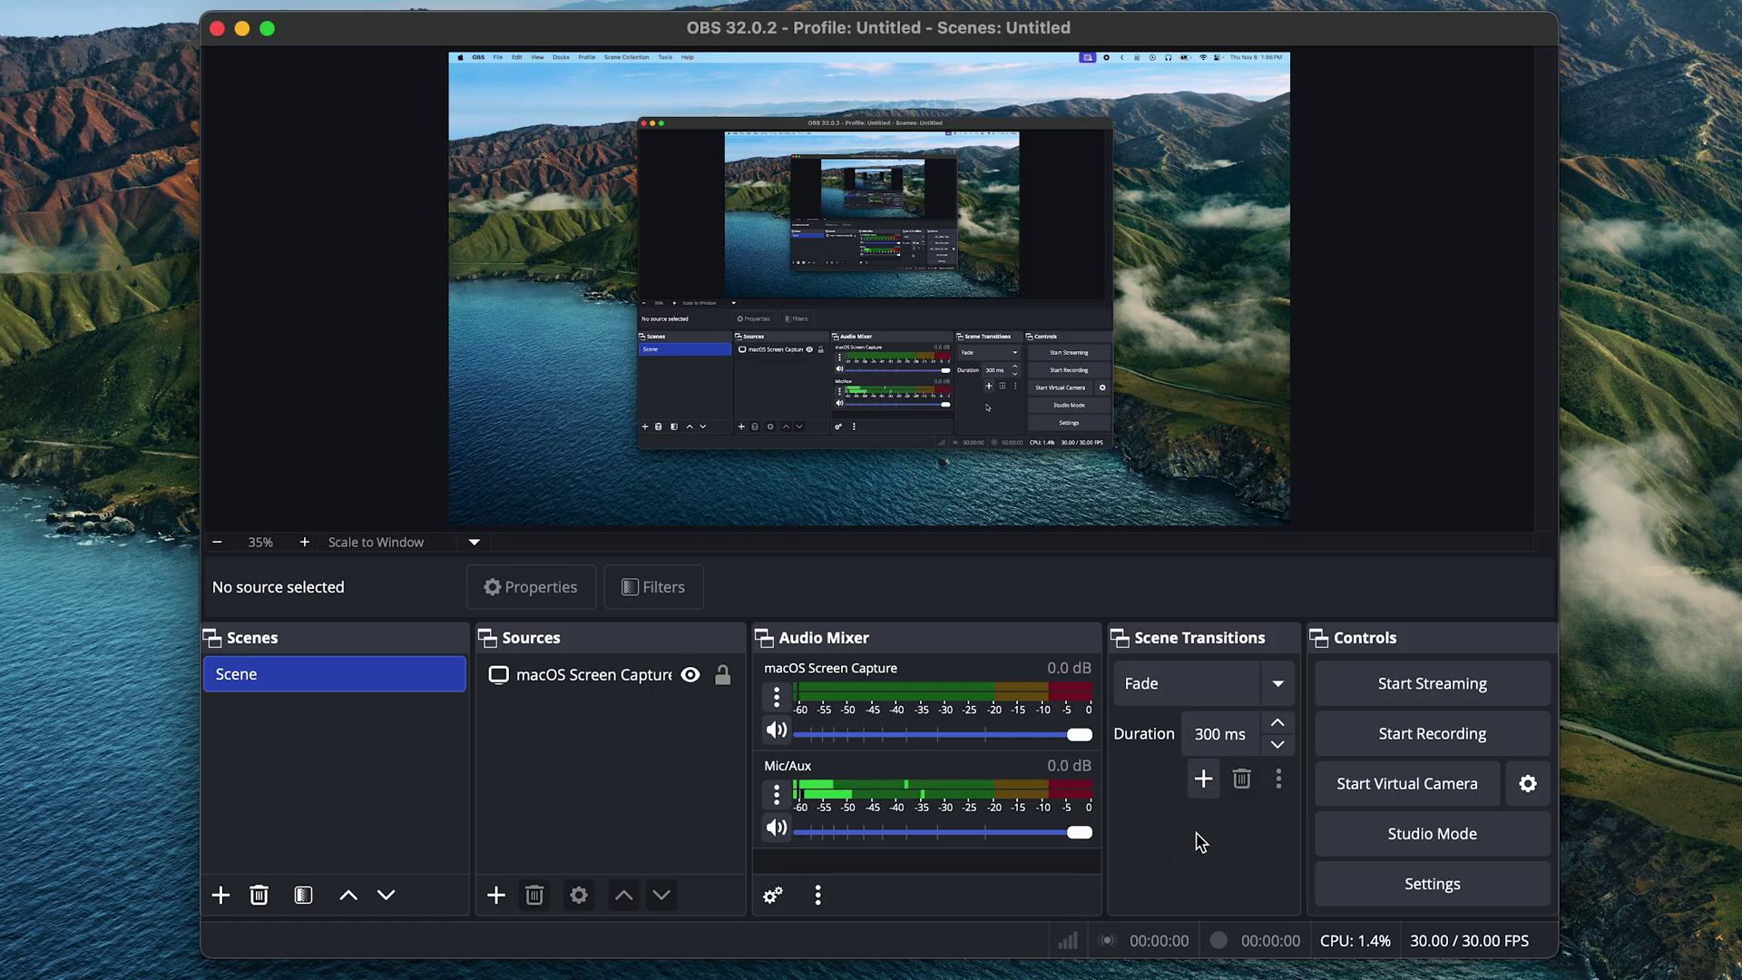
# - Start recording, play the YouTube video for a few seconds, then pause it
pyautogui.click(1385, 739)
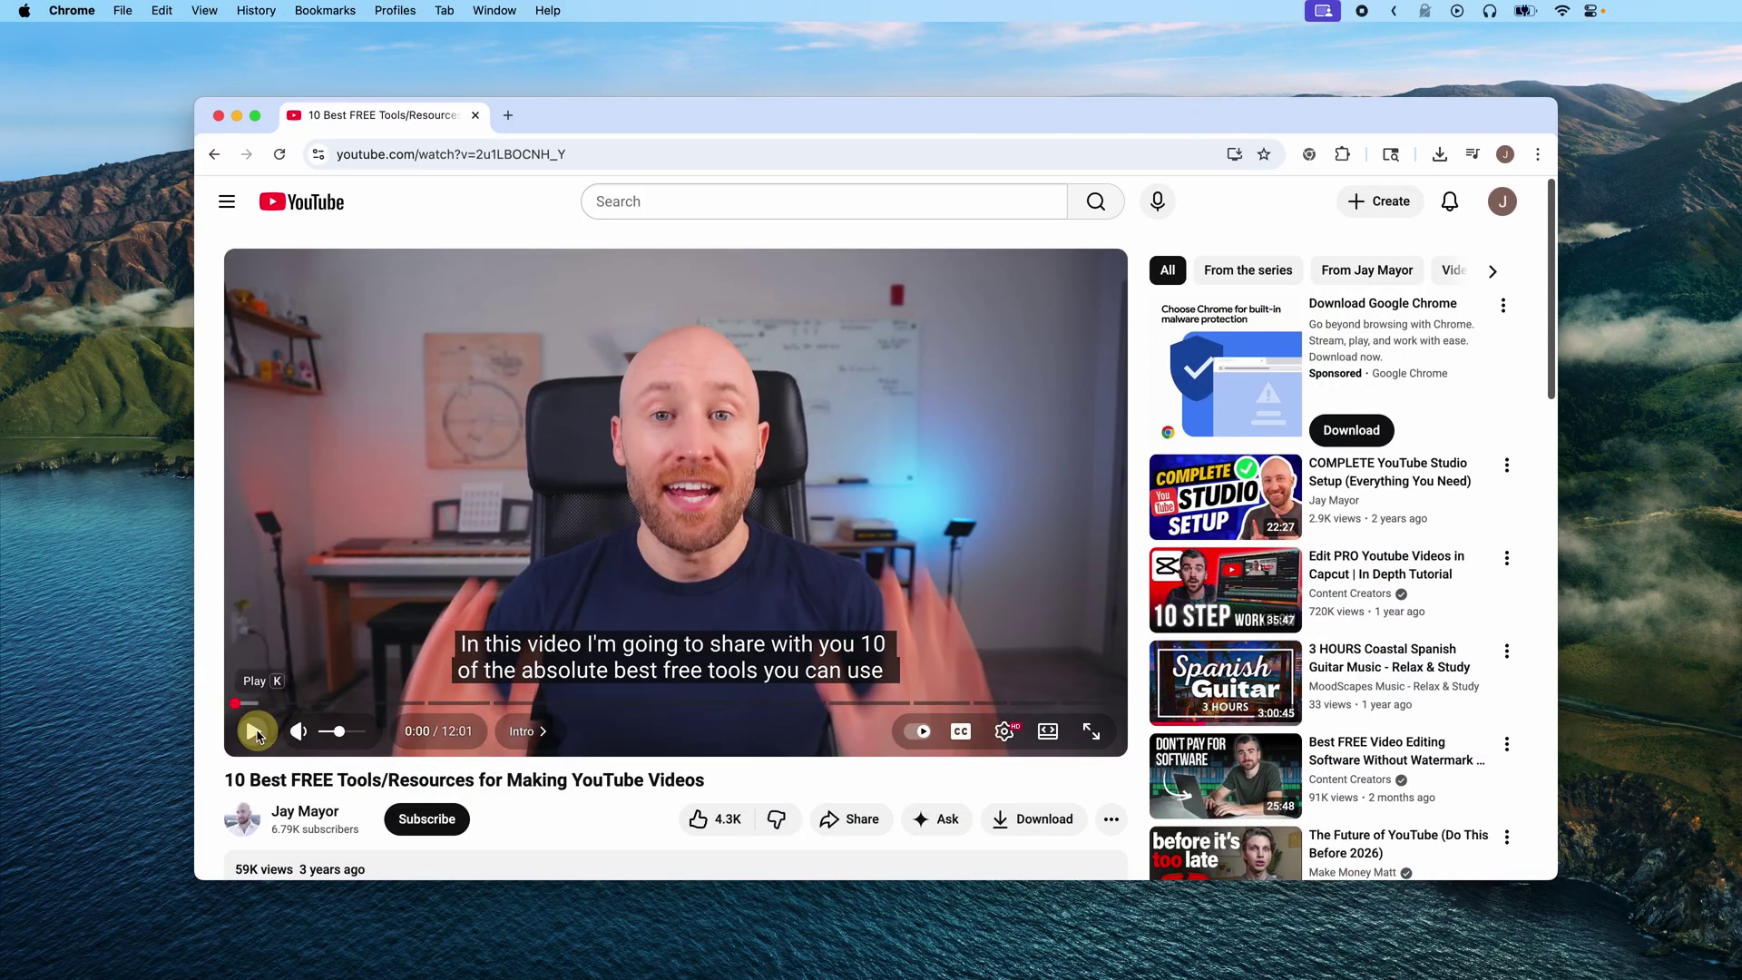
pyautogui.click(257, 731)
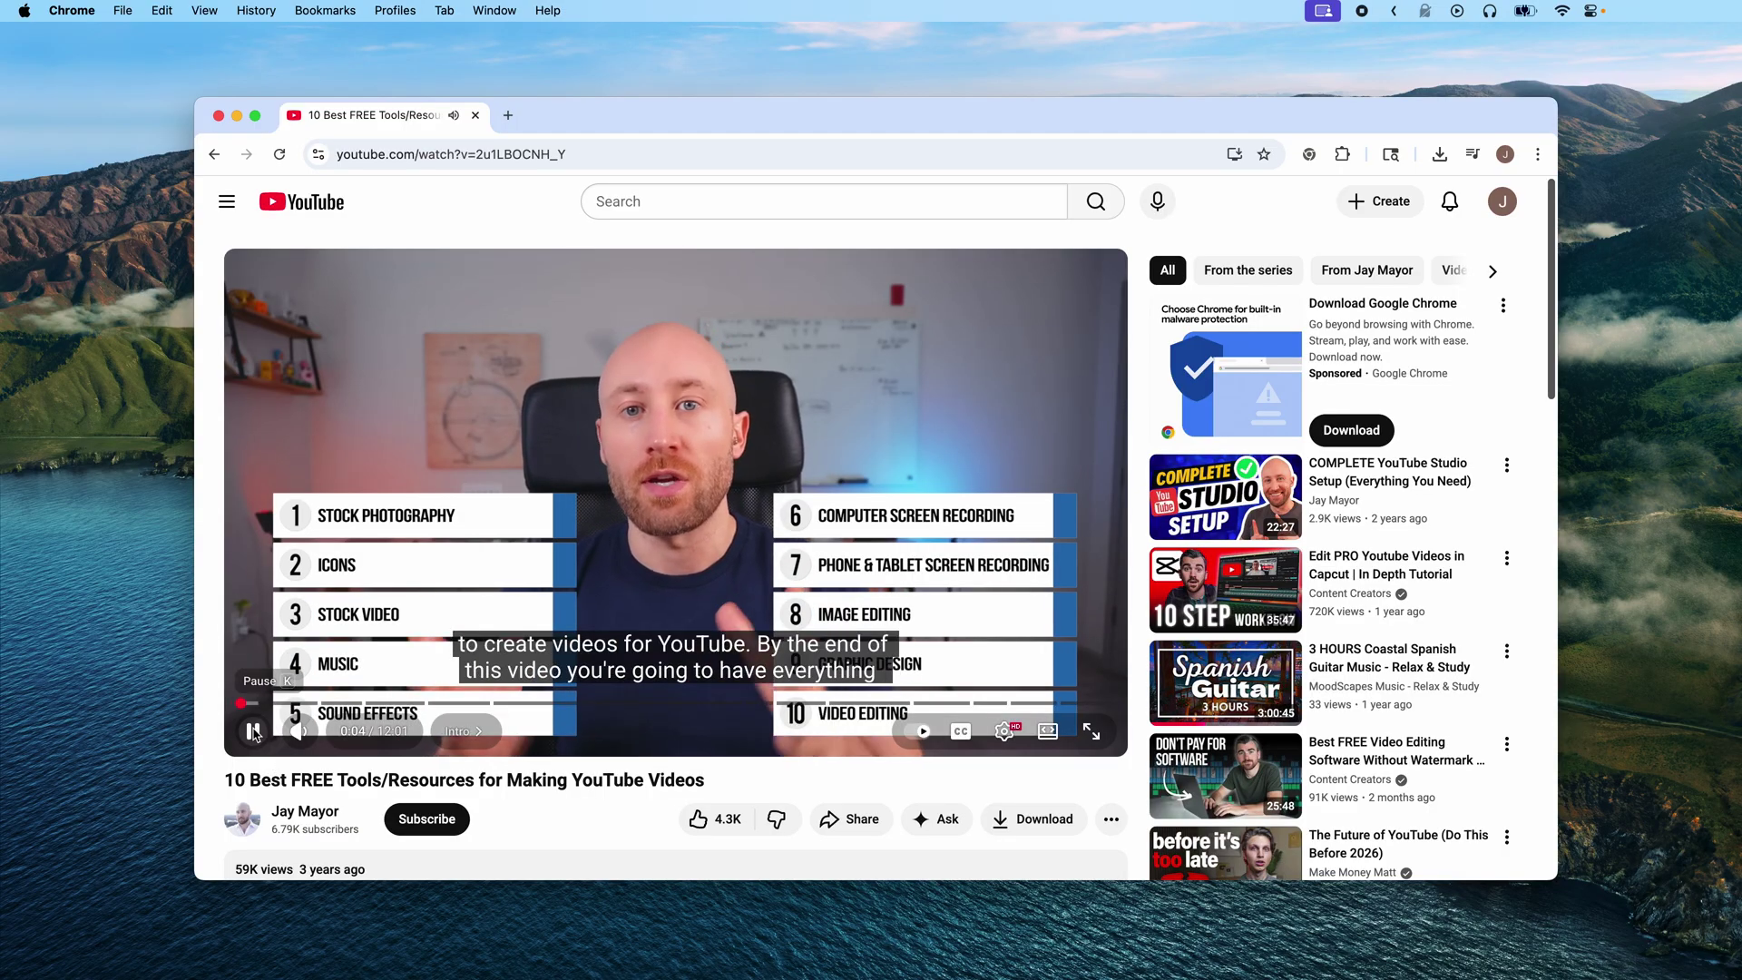
pyautogui.click(255, 732)
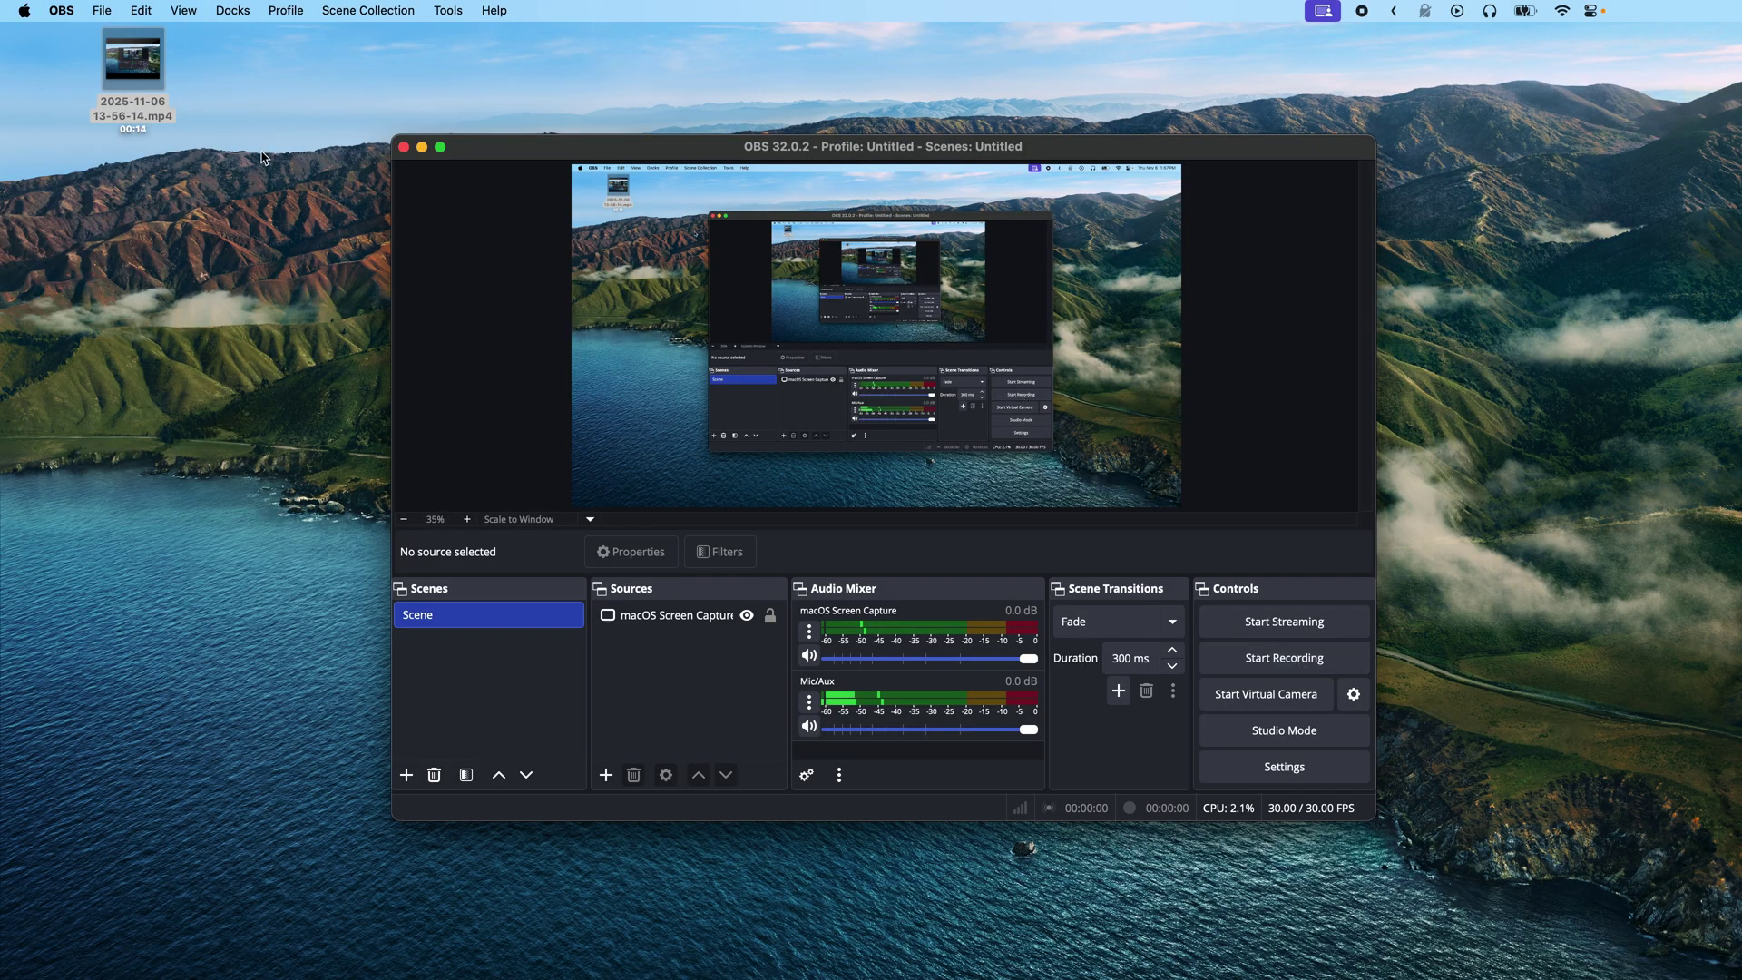
pyautogui.moveTo(112, 78)
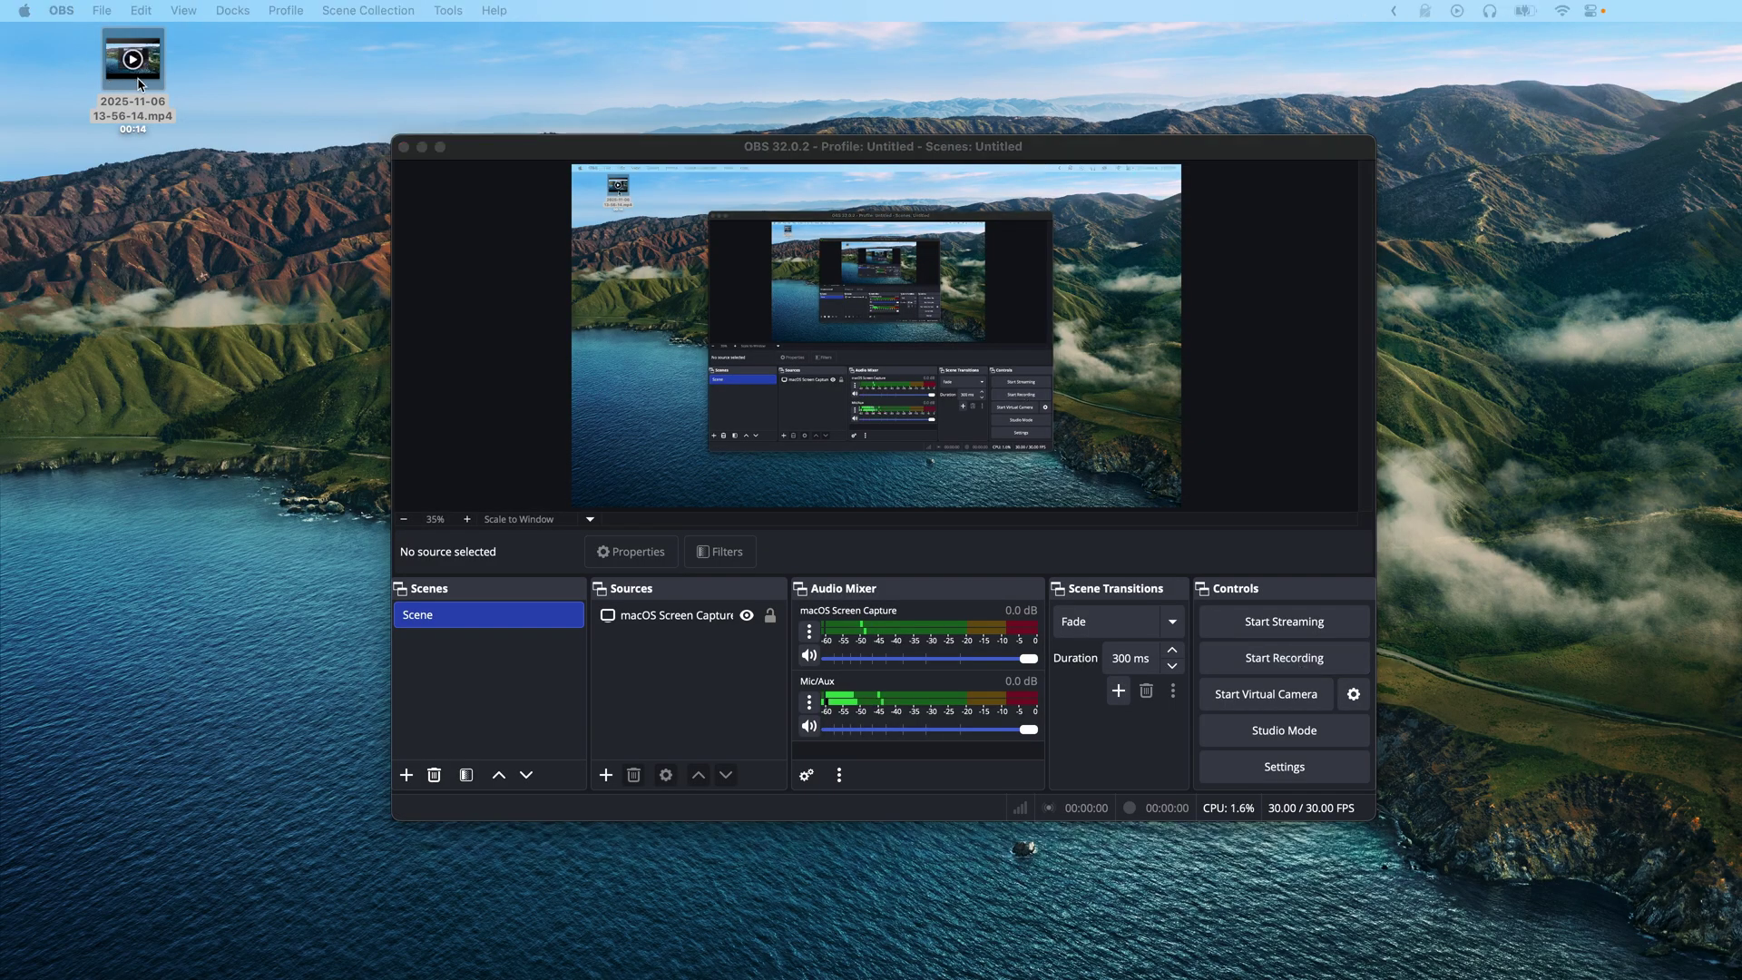
pyautogui.doubleClick(137, 78)
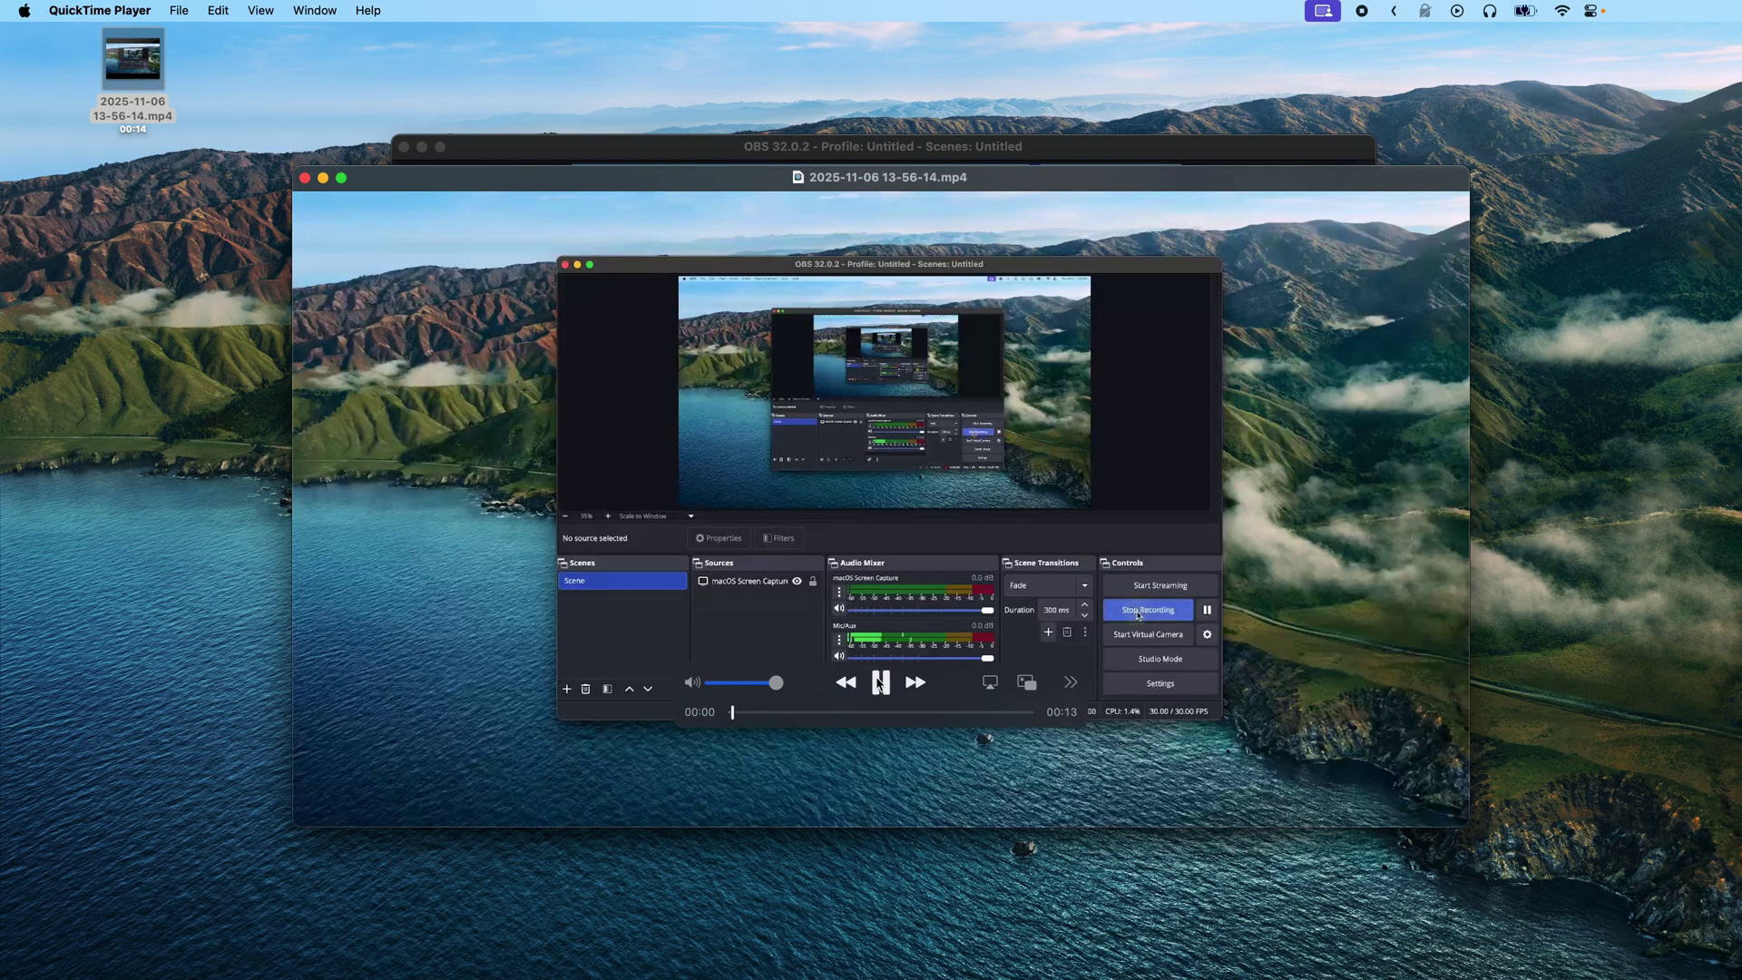